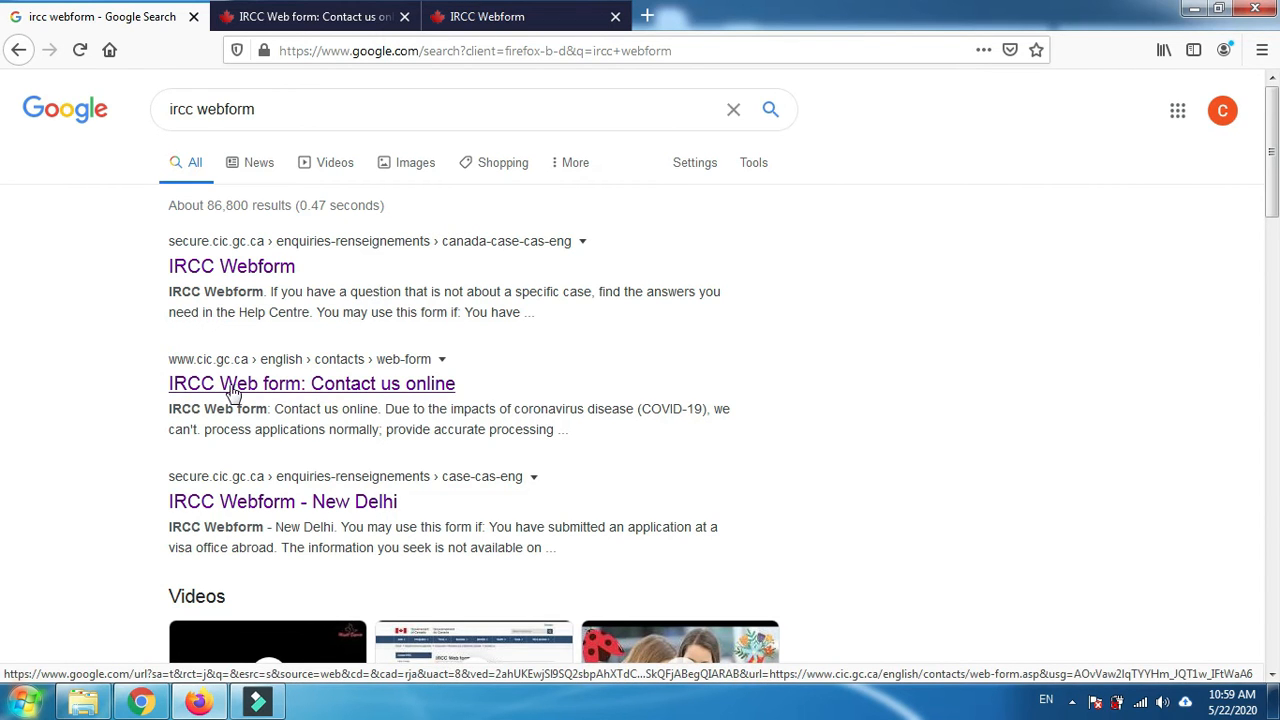
- On the "IRCC Web form: Contact us online" page, reveal the follow-up questions about the submitted application
left_click(281, 16)
left_click_drag(1275, 463, 1275, 114)
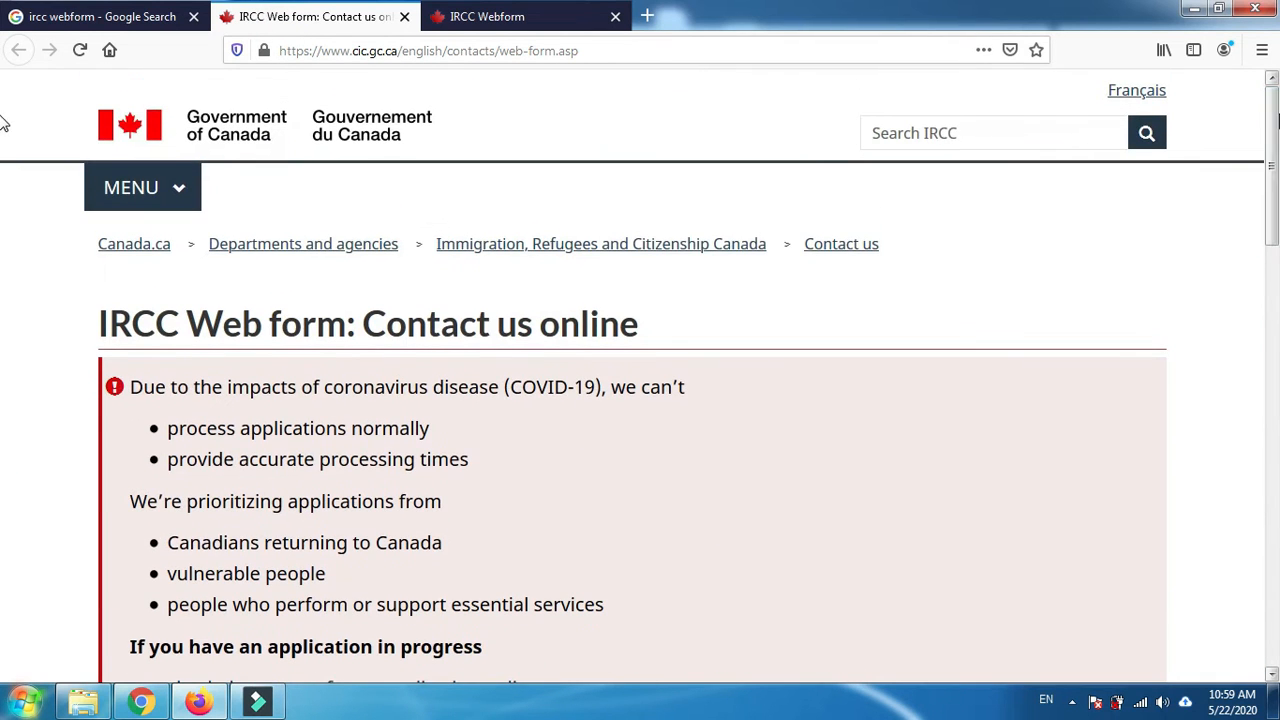
left_click_drag(100, 325, 654, 326)
left_click(652, 322)
left_click_drag(1275, 158, 1249, 505)
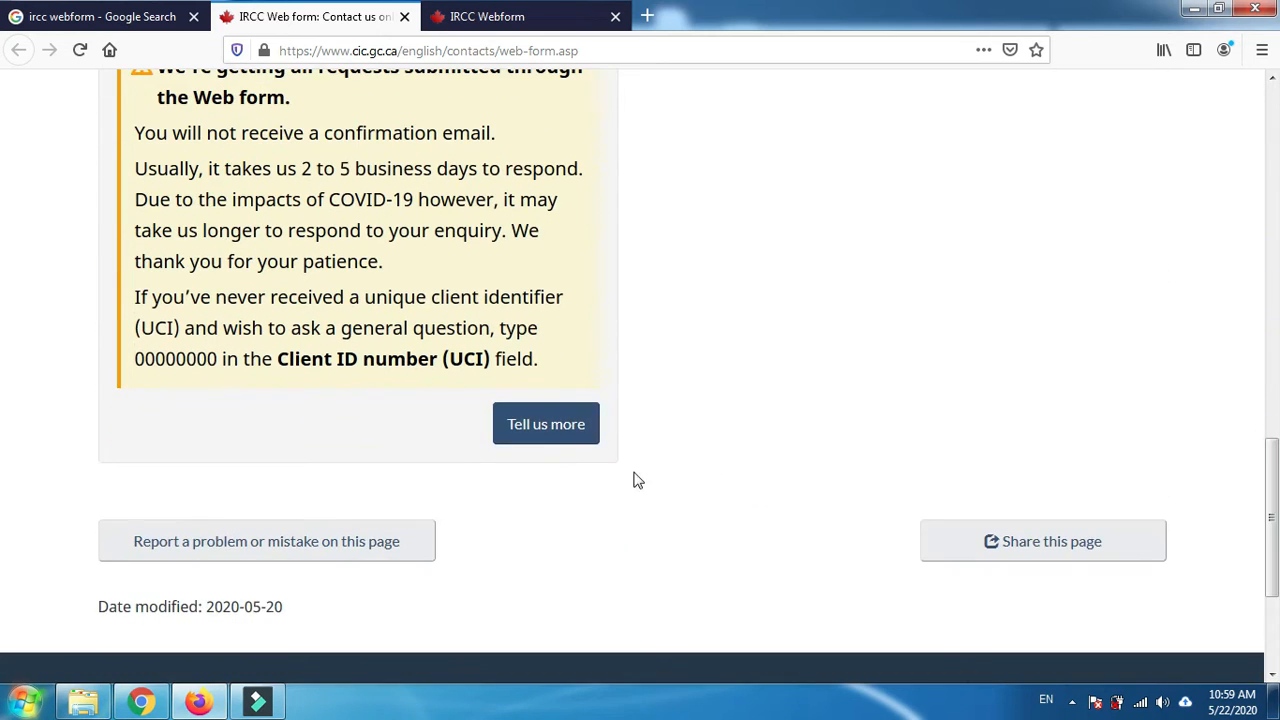
left_click(548, 437)
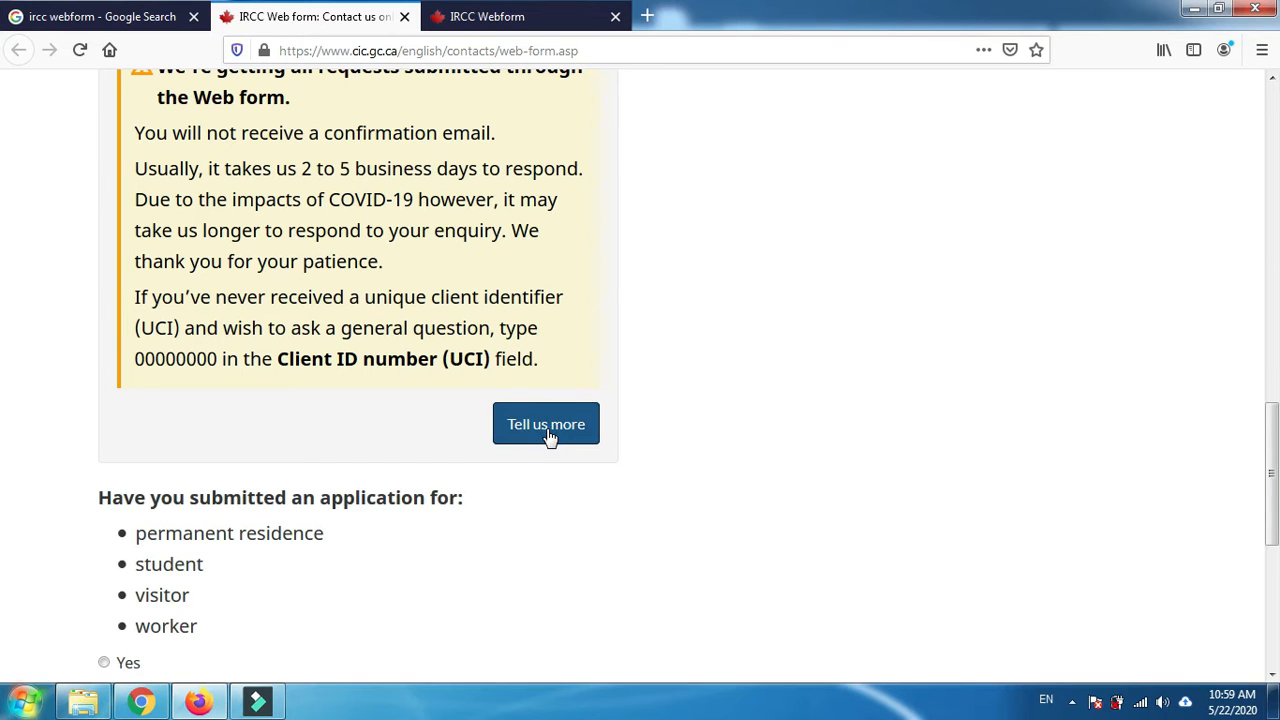
- Answer Yes to having submitted an application and No to processing by an office outside Canada, and open the web form
left_click_drag(1277, 444, 1277, 480)
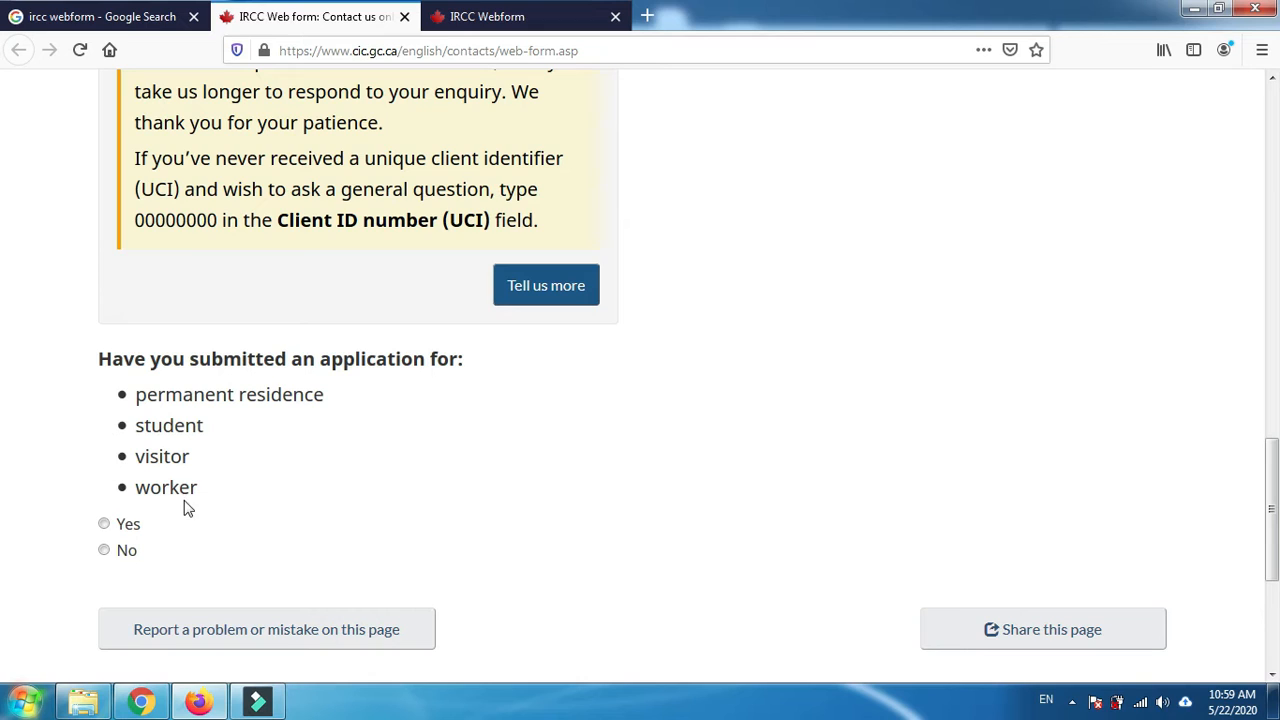
left_click(105, 525)
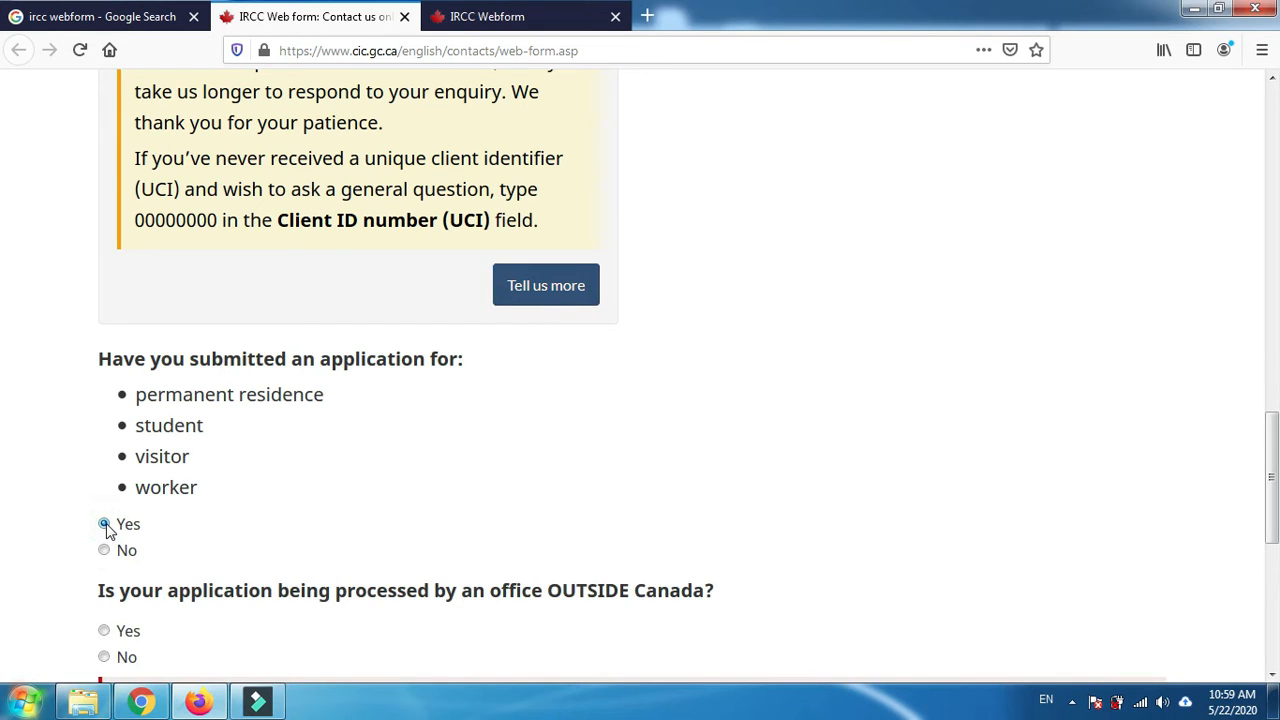
scroll(3, 445, "down", 2)
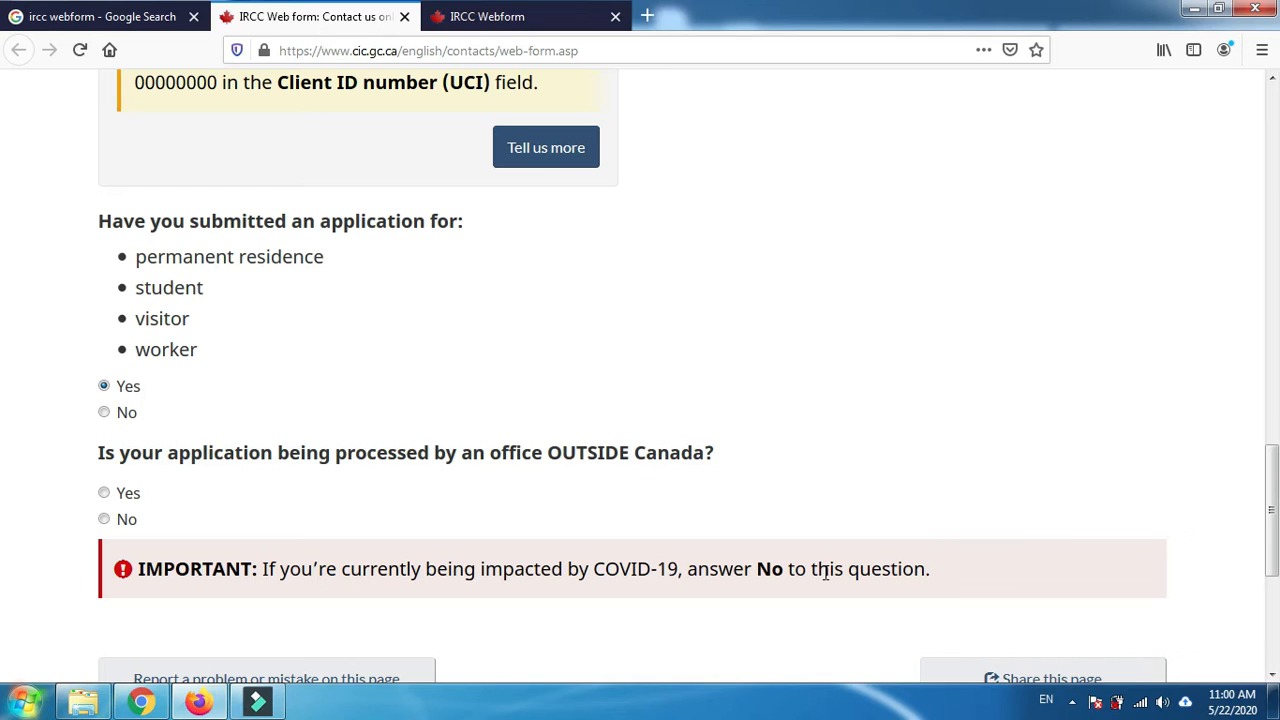
left_click(104, 519)
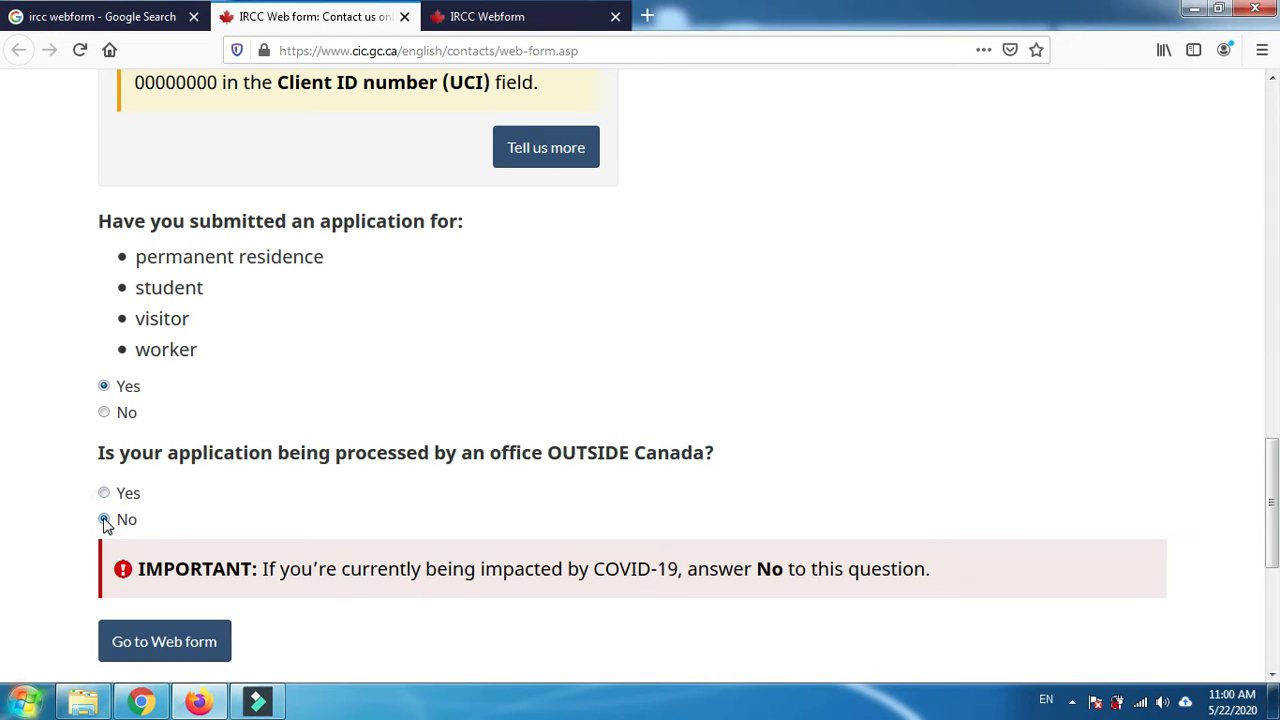
left_click(139, 651)
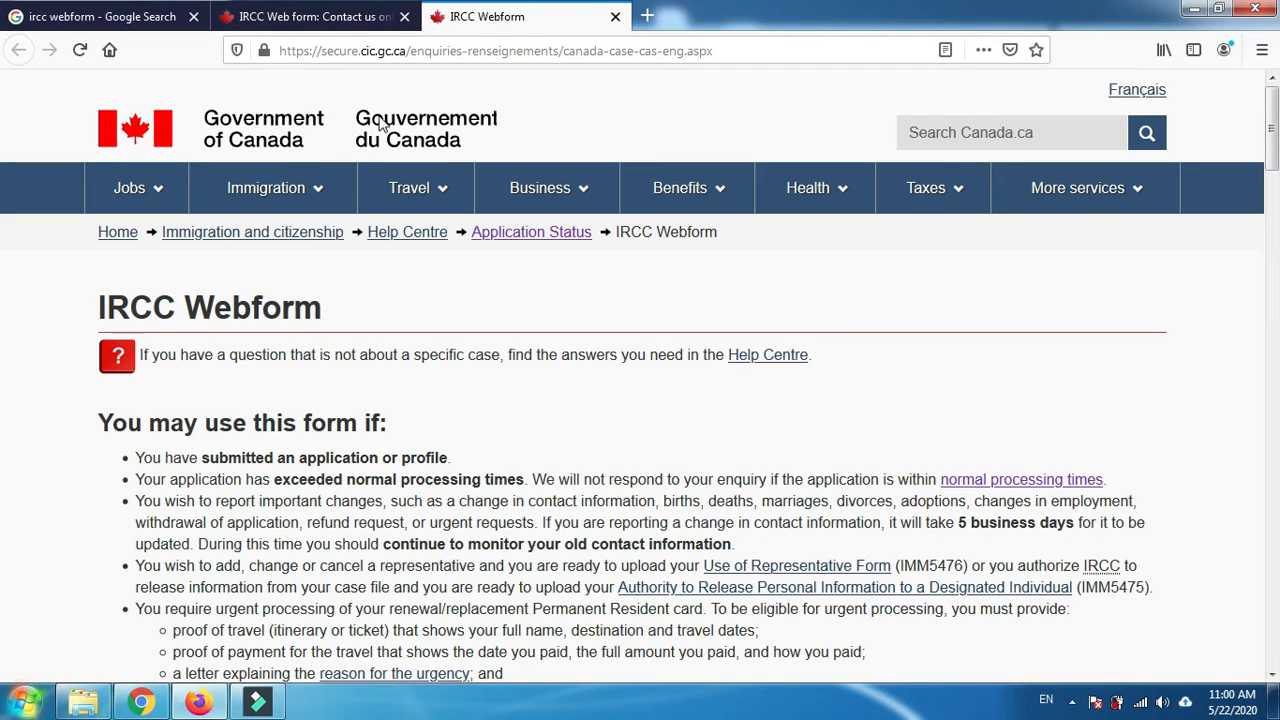
- Back on the contact page, answer Yes to processing outside Canada and choose India - New Delhi as the visa office
left_click(334, 18)
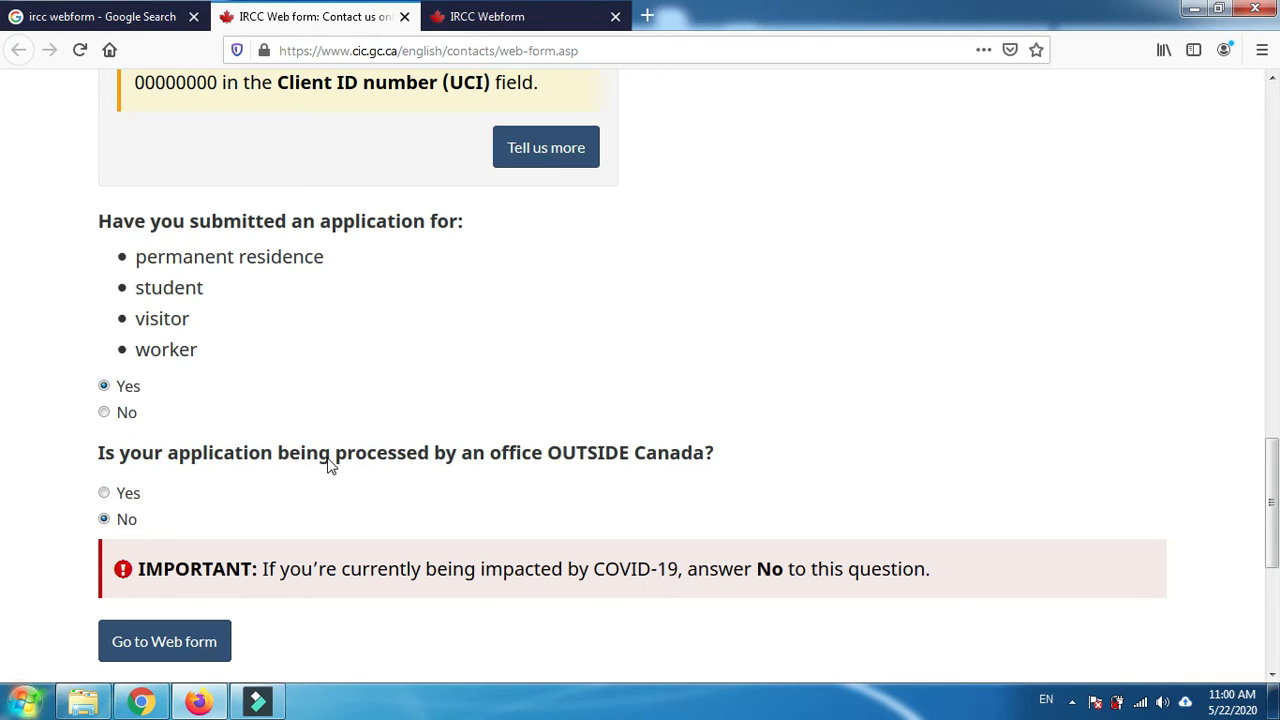
left_click(104, 494)
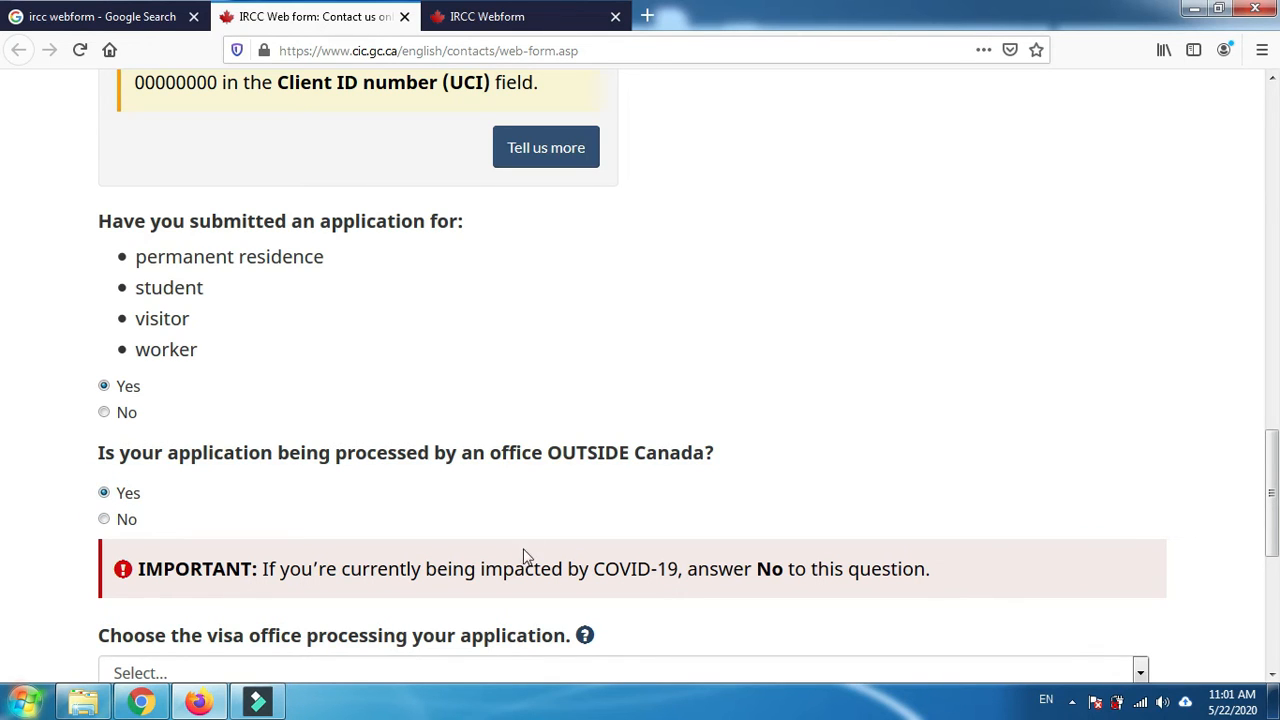
scroll(2, 455, "down", 1)
scroll(1275, 455, "down", 3)
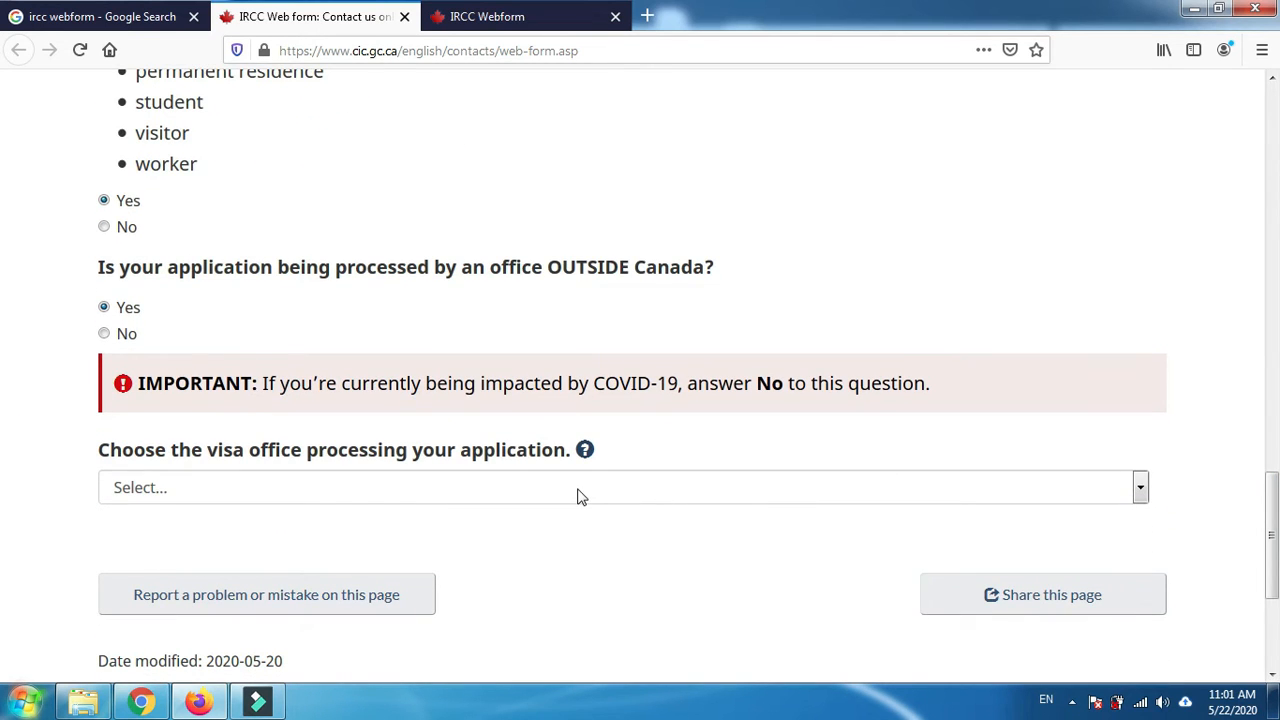
left_click(578, 490)
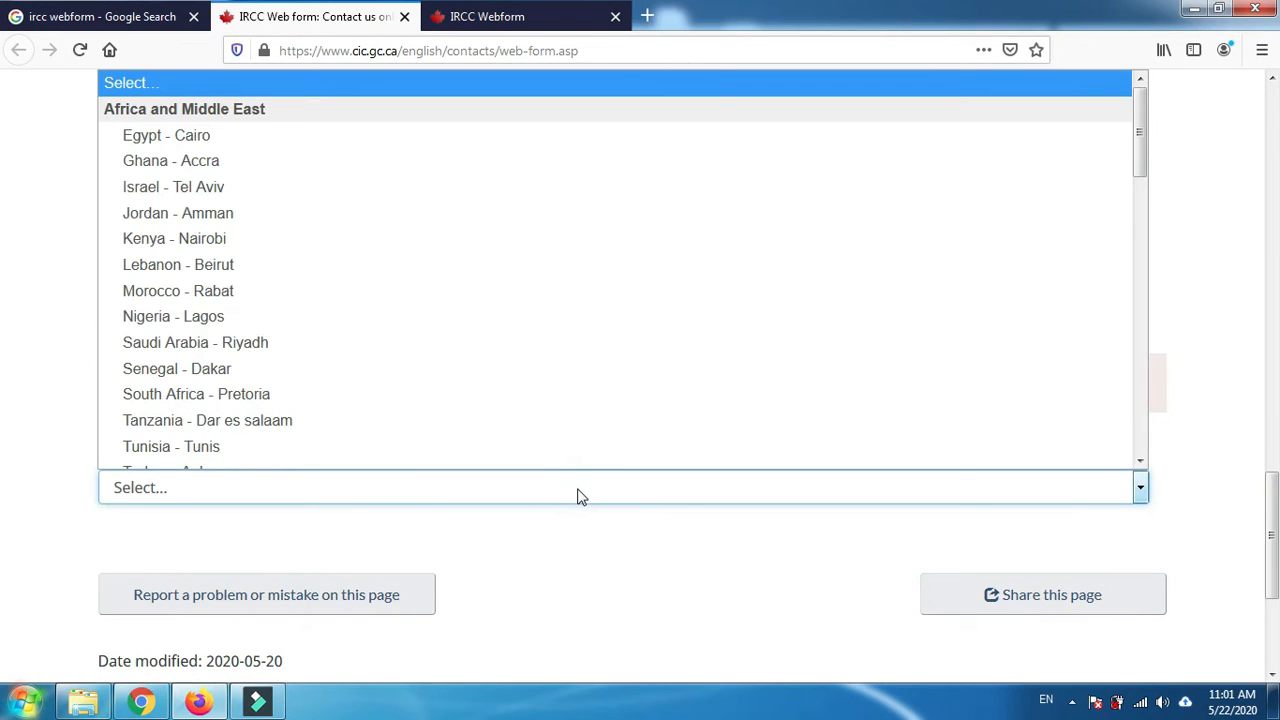
key("n")
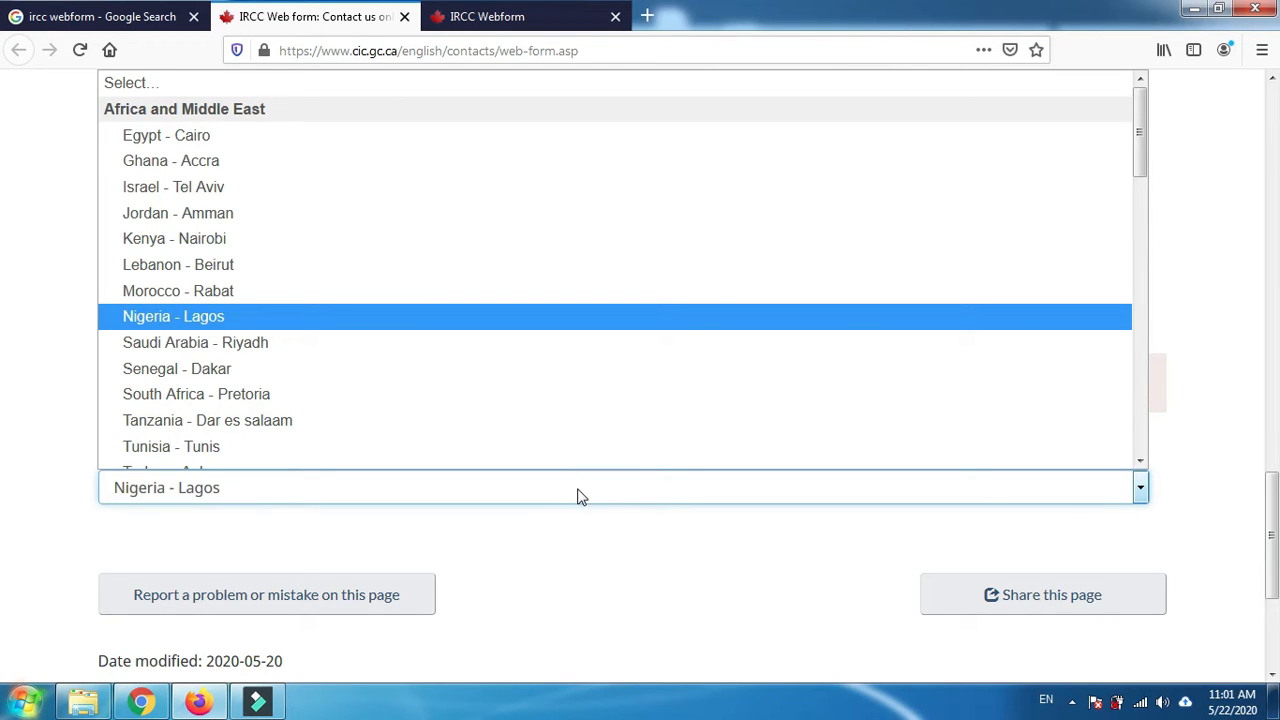
key("Down")
key("Down")
key("Down")
key("Down")
key("Down")
key("Down")
key("Down")
key("Down")
key("Down")
key("Down")
key("Down")
key("Down")
key("Down")
key("Down")
key("Down")
key("Down")
key("Down")
key("Down")
key("Down")
key("Down")
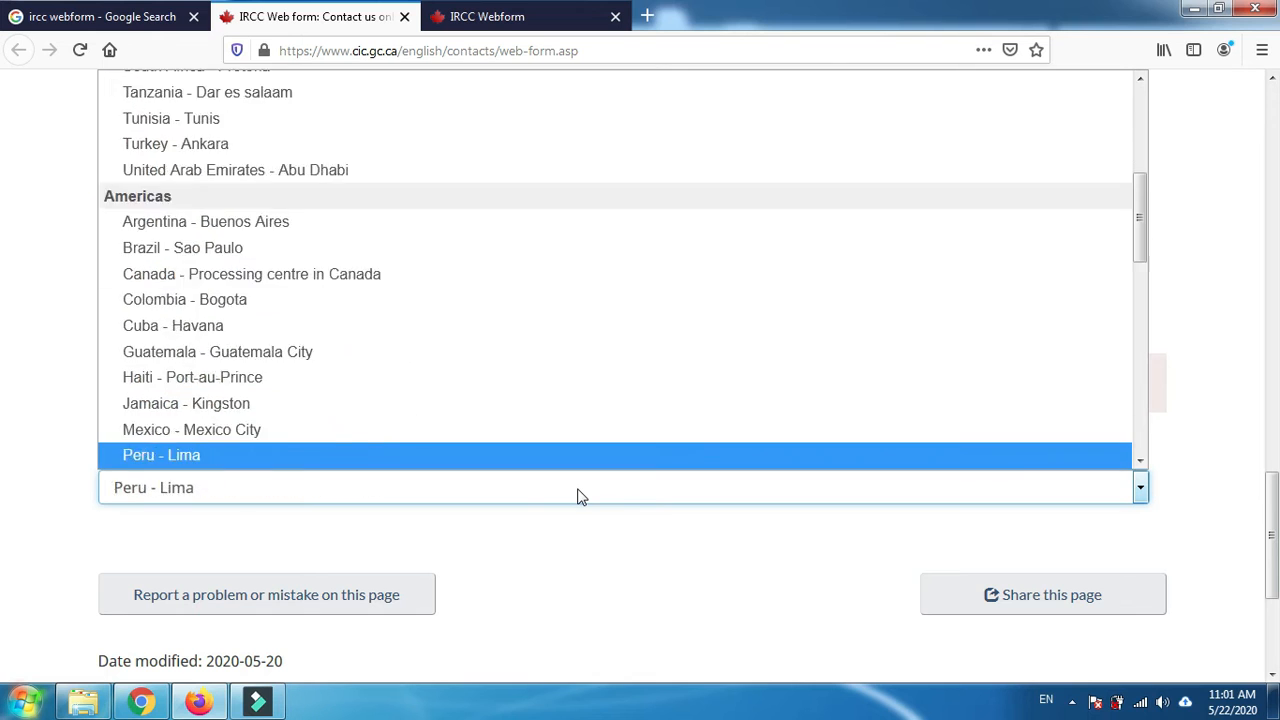
key("Down")
key("Down")
key("Down")
key("Down")
key("Down")
key("Down")
key("Down")
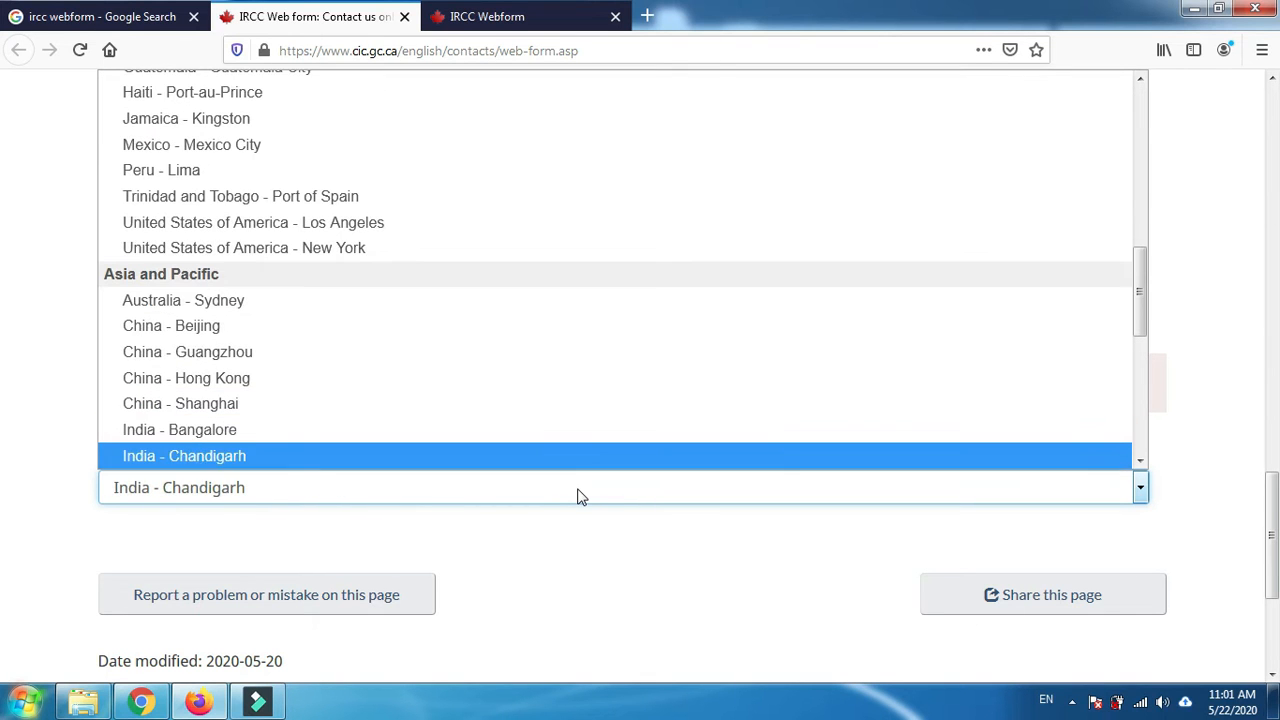
key("Down")
key("Return")
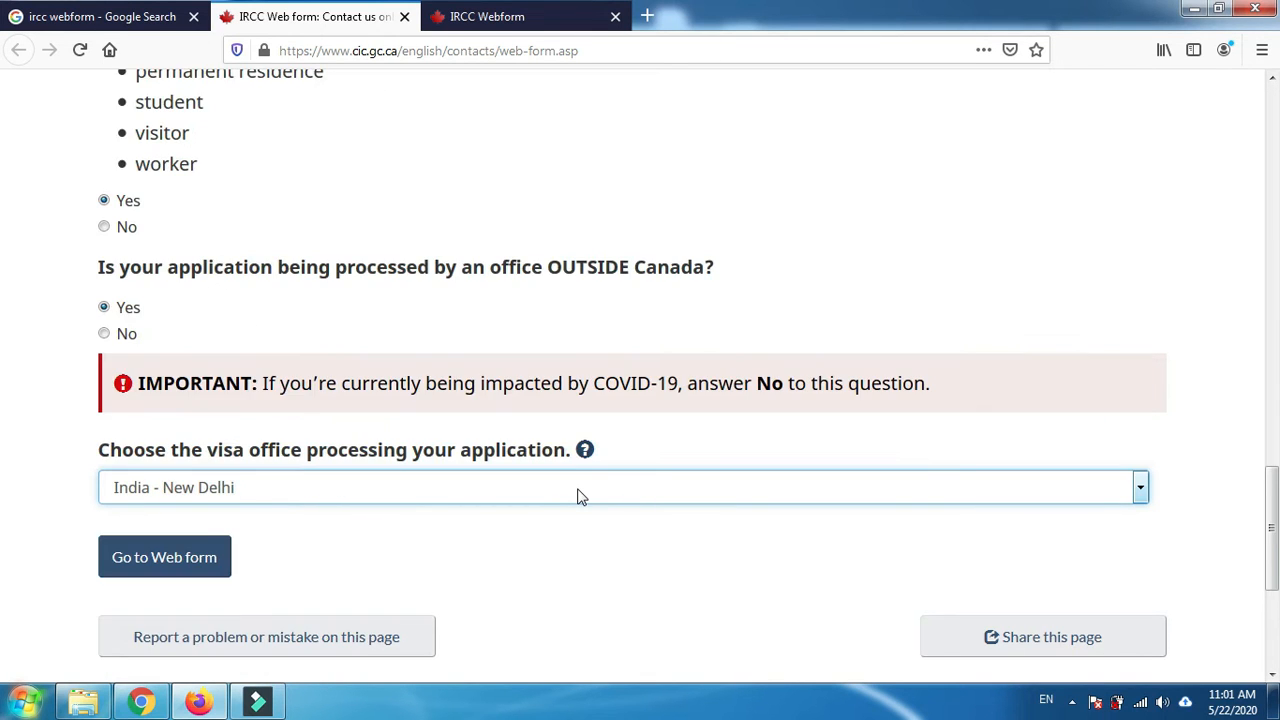
- Open the web form for the New Delhi visa office and highlight its heading
left_click(152, 567)
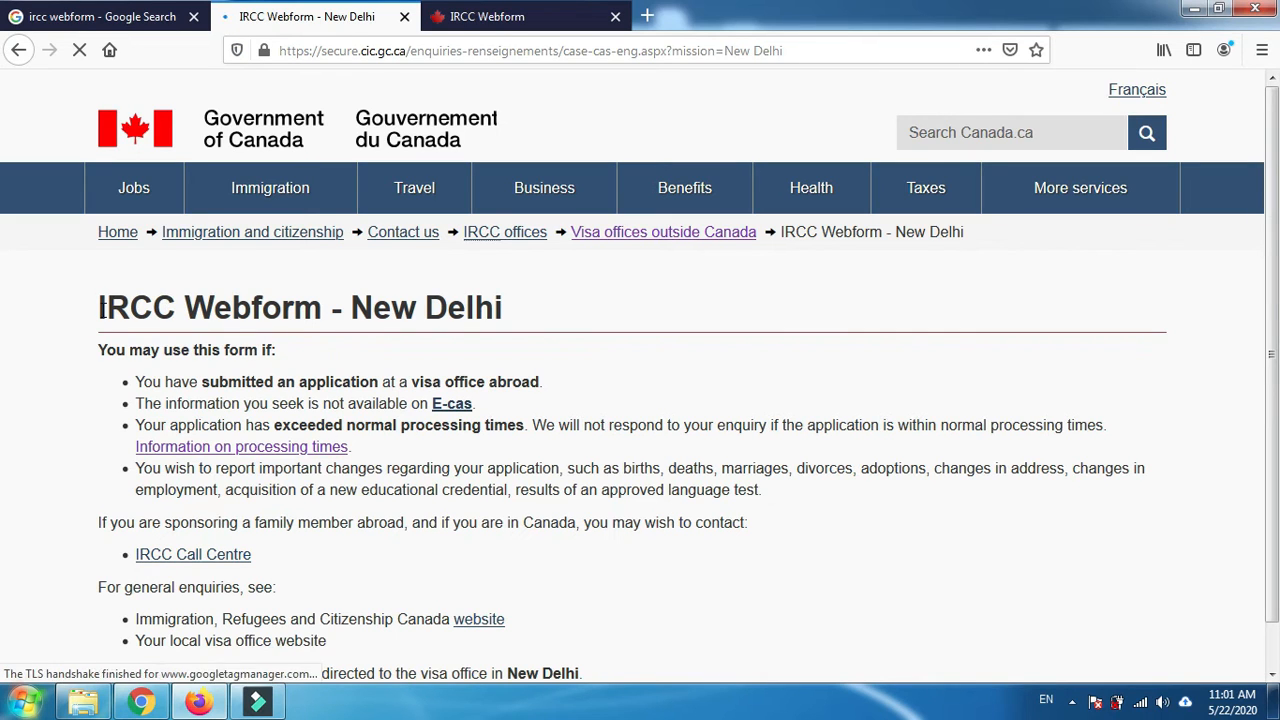
left_click_drag(100, 307, 517, 309)
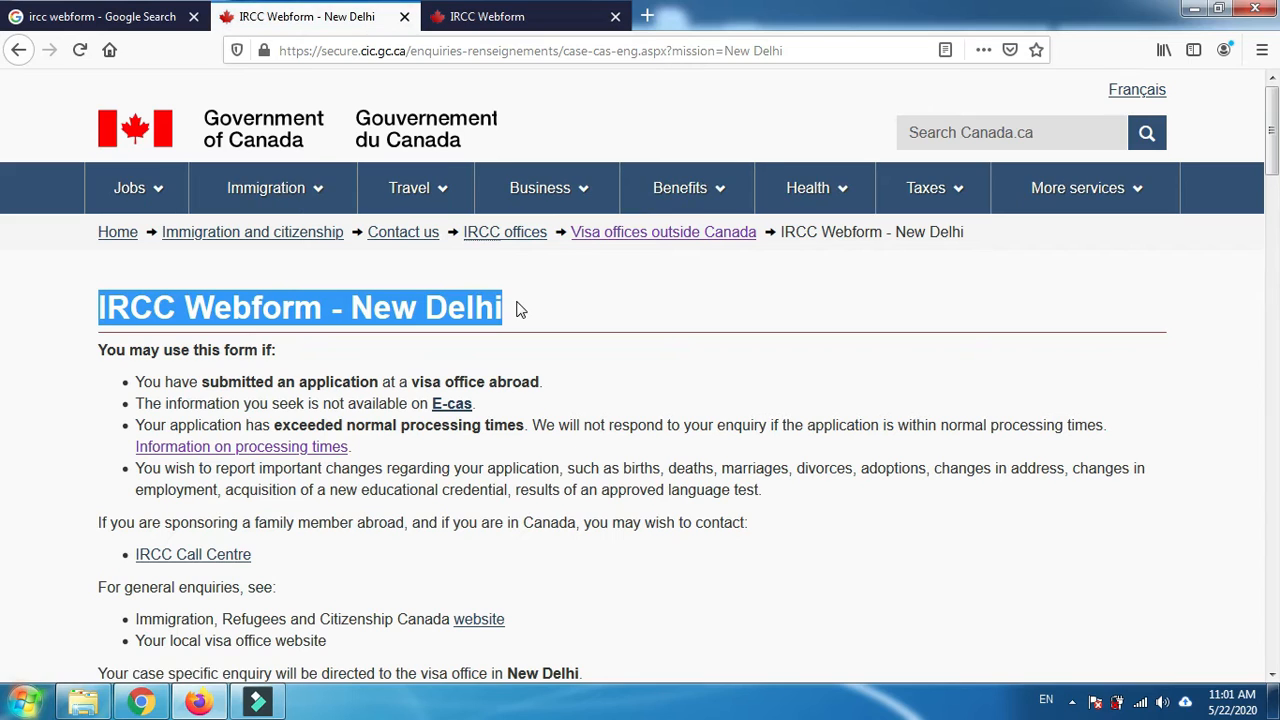
left_click(441, 316)
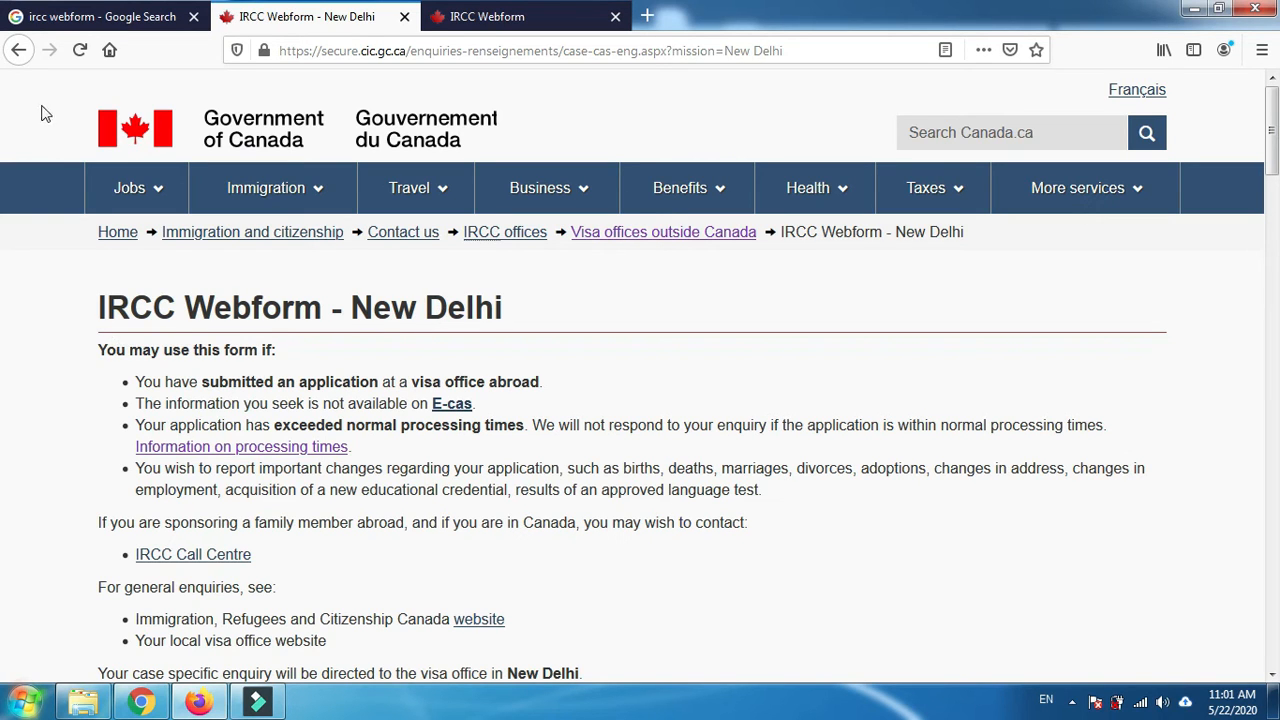
- Return to the contact questions, change the outside-Canada answer to No, and preview the general IRCC Webform
left_click(18, 50)
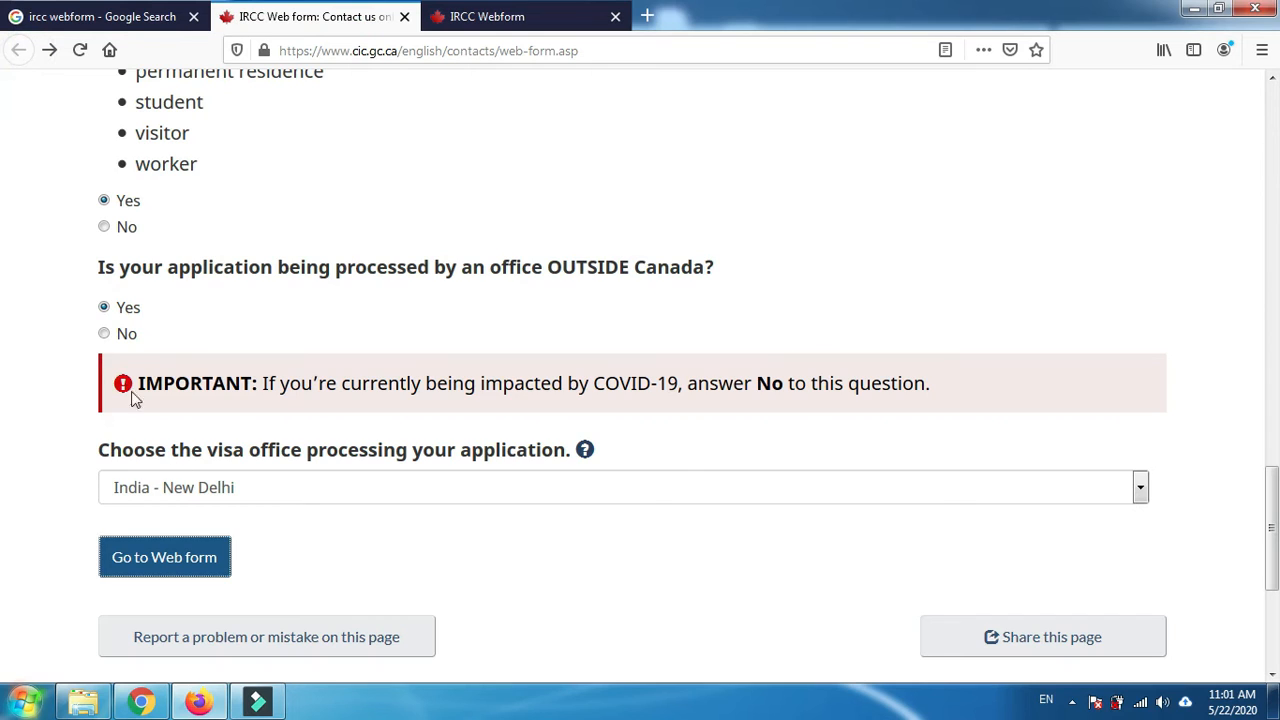
left_click(104, 333)
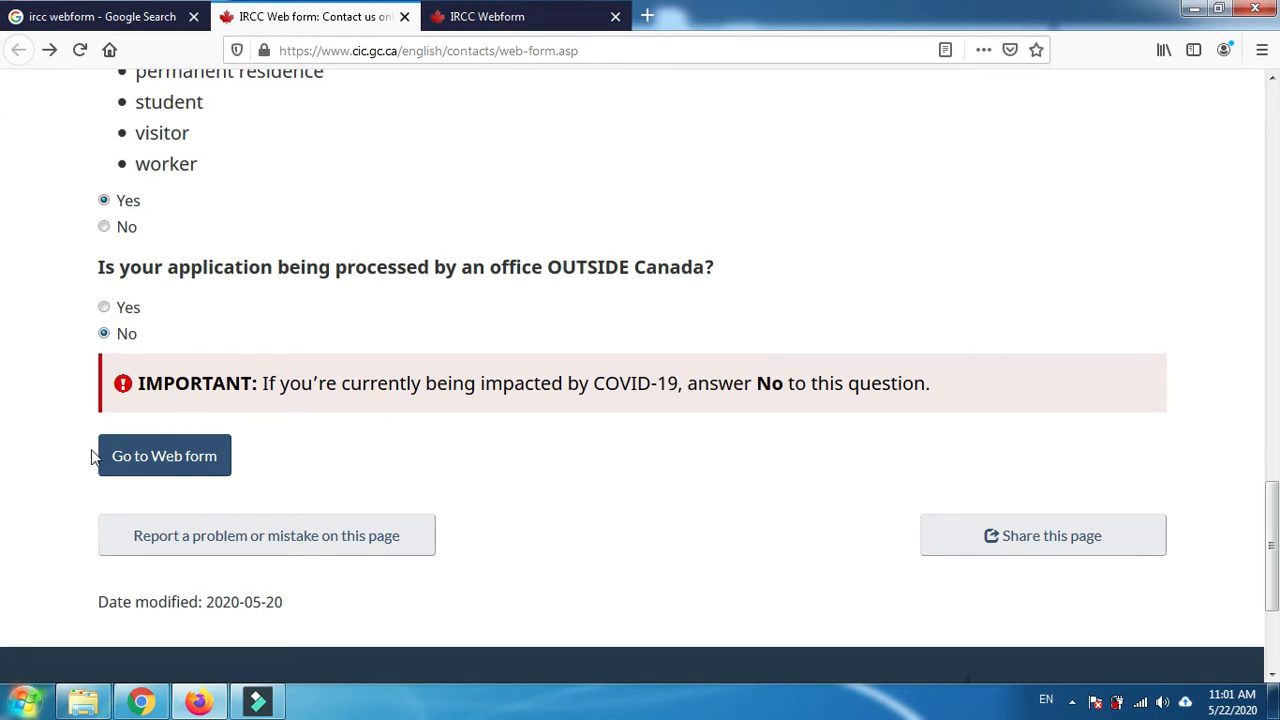
left_click(146, 458)
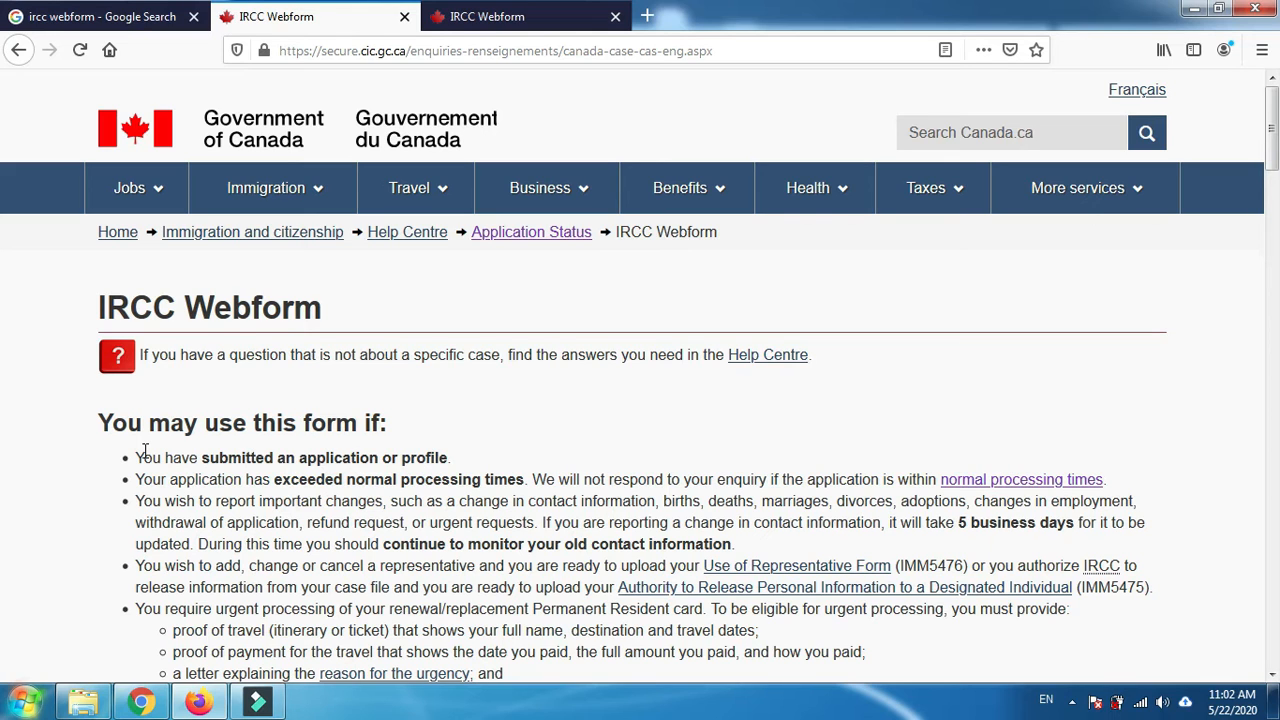
left_click(16, 58)
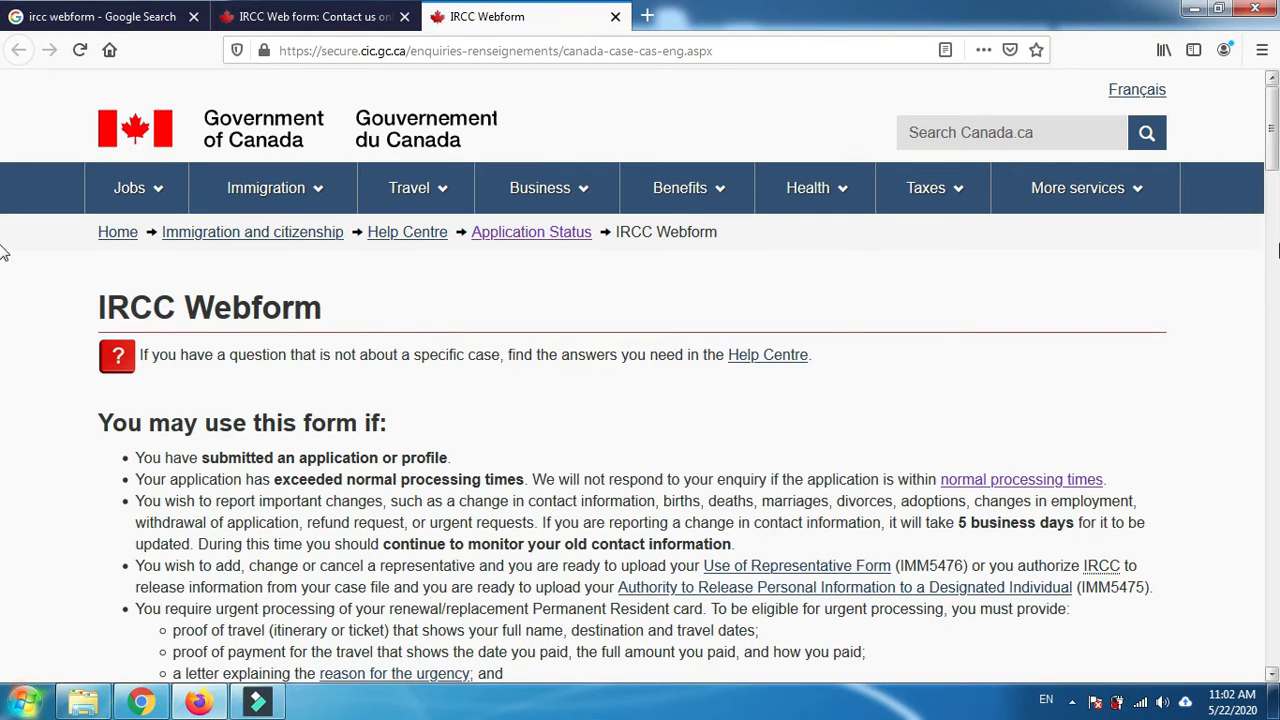
- In the general IRCC Webform, set the enquiry type to Permanent Residence (applied online), continued as Permanent Residence (applied online) - Express Entry
left_click_drag(1272, 128, 1274, 244)
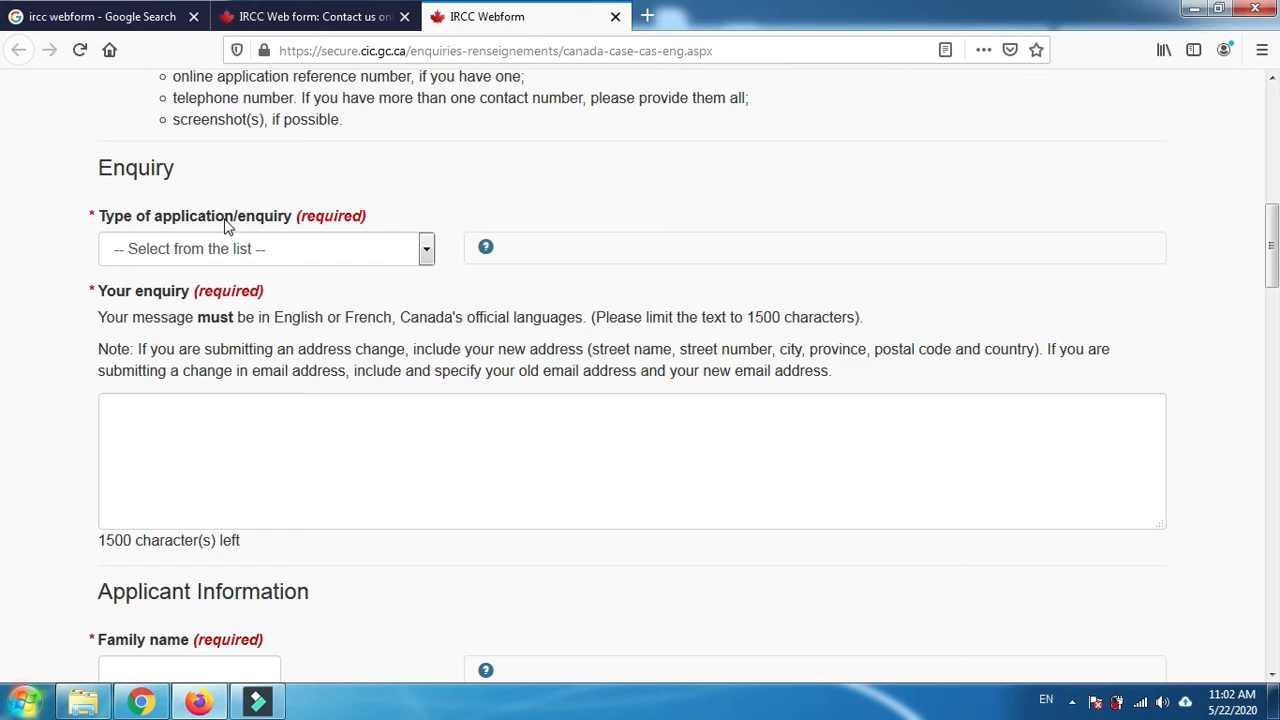
left_click(260, 250)
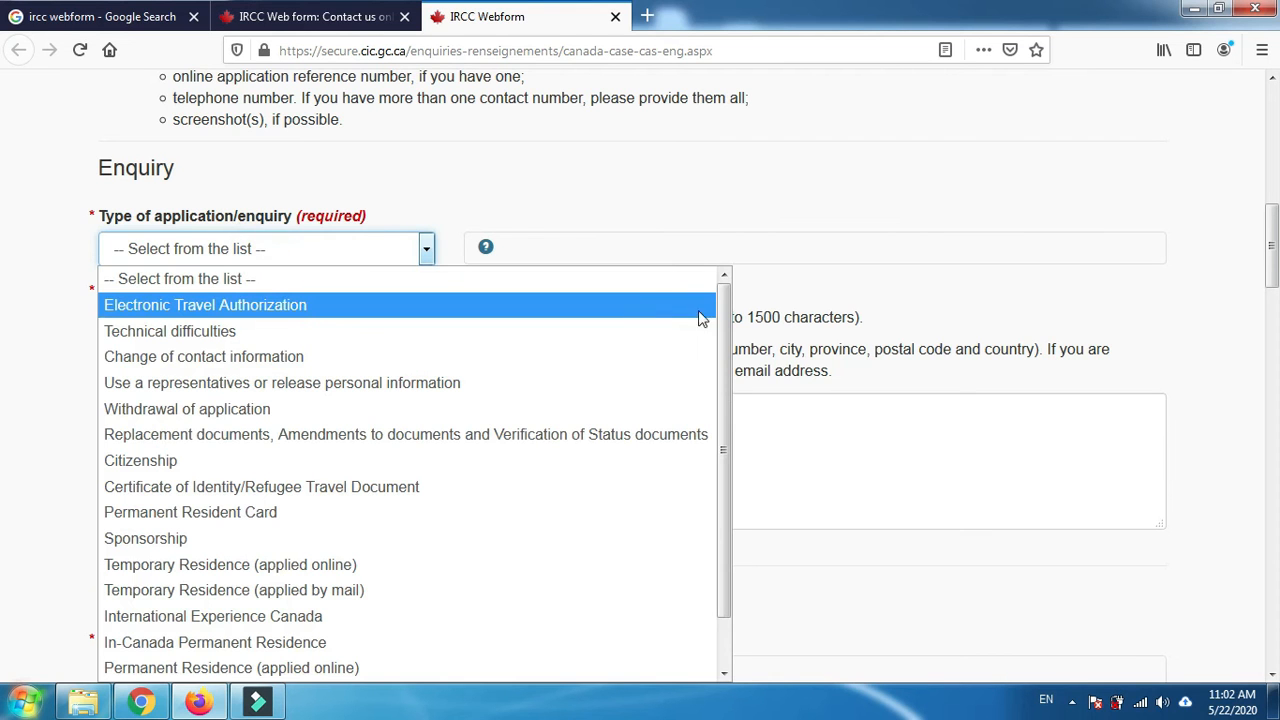
left_click_drag(723, 322, 716, 452)
scroll(5, 285, "down", 1)
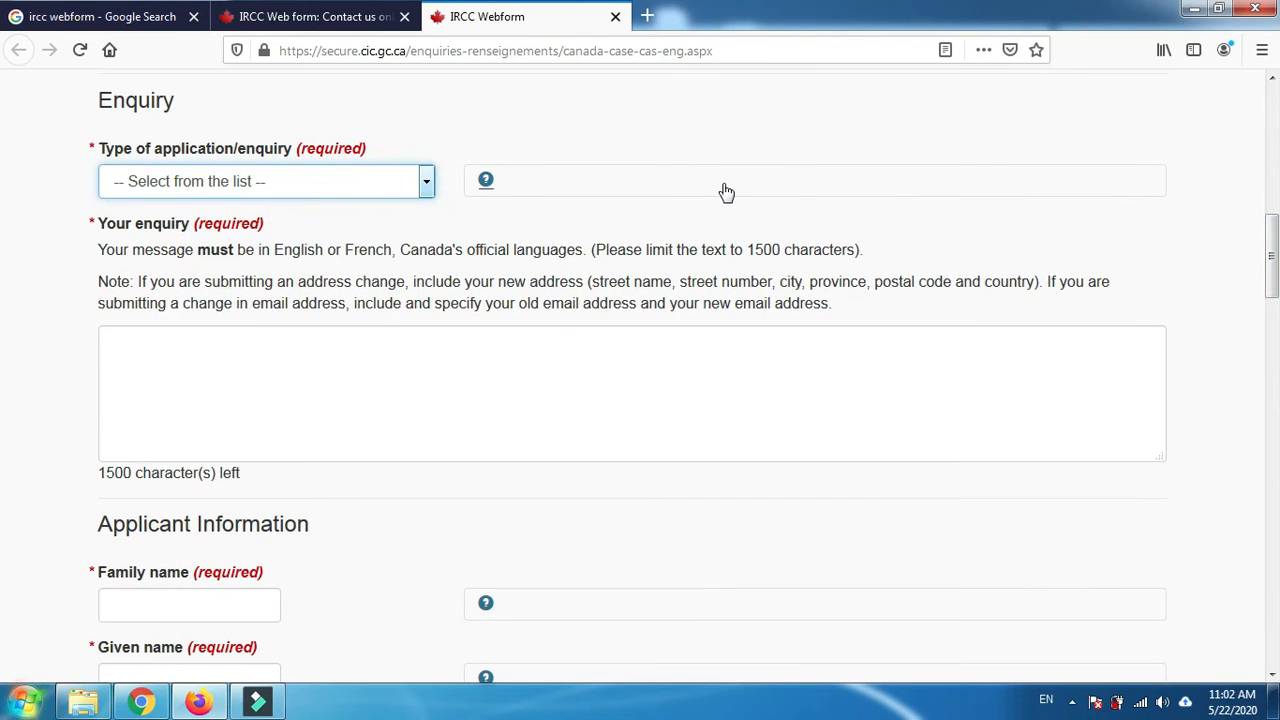
left_click(381, 170)
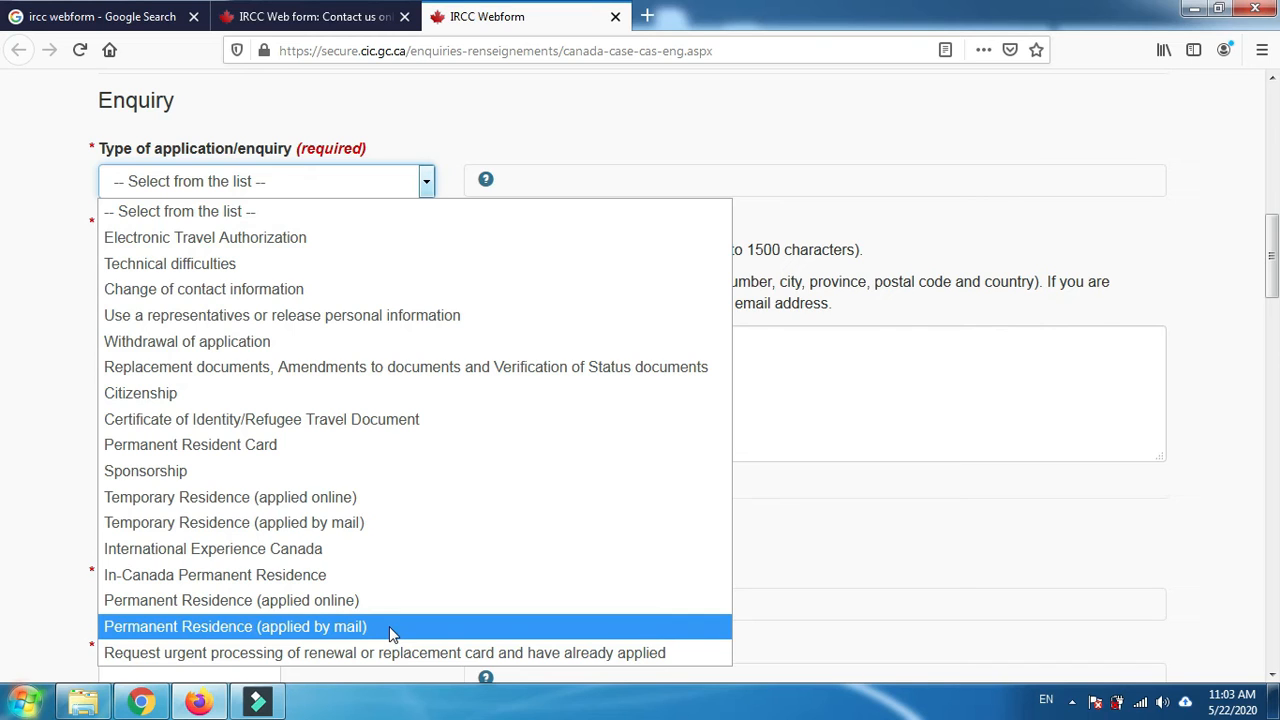
left_click(343, 599)
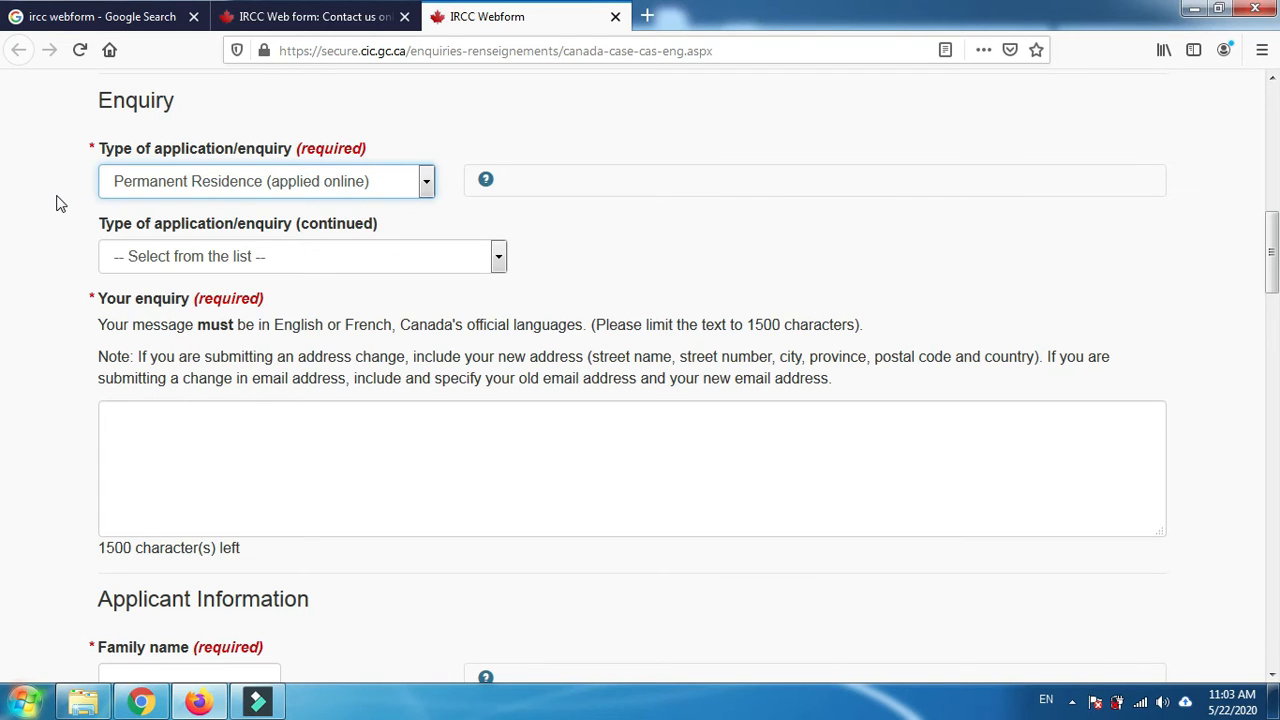
left_click(212, 256)
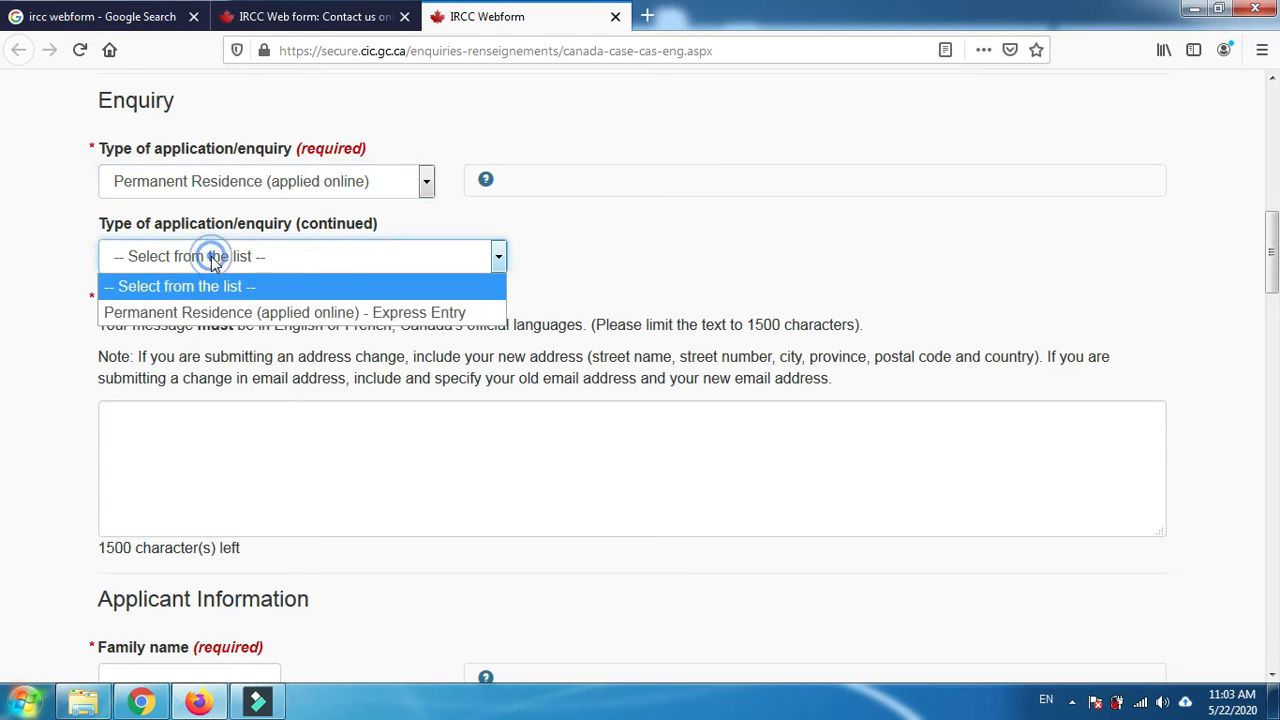
left_click(212, 316)
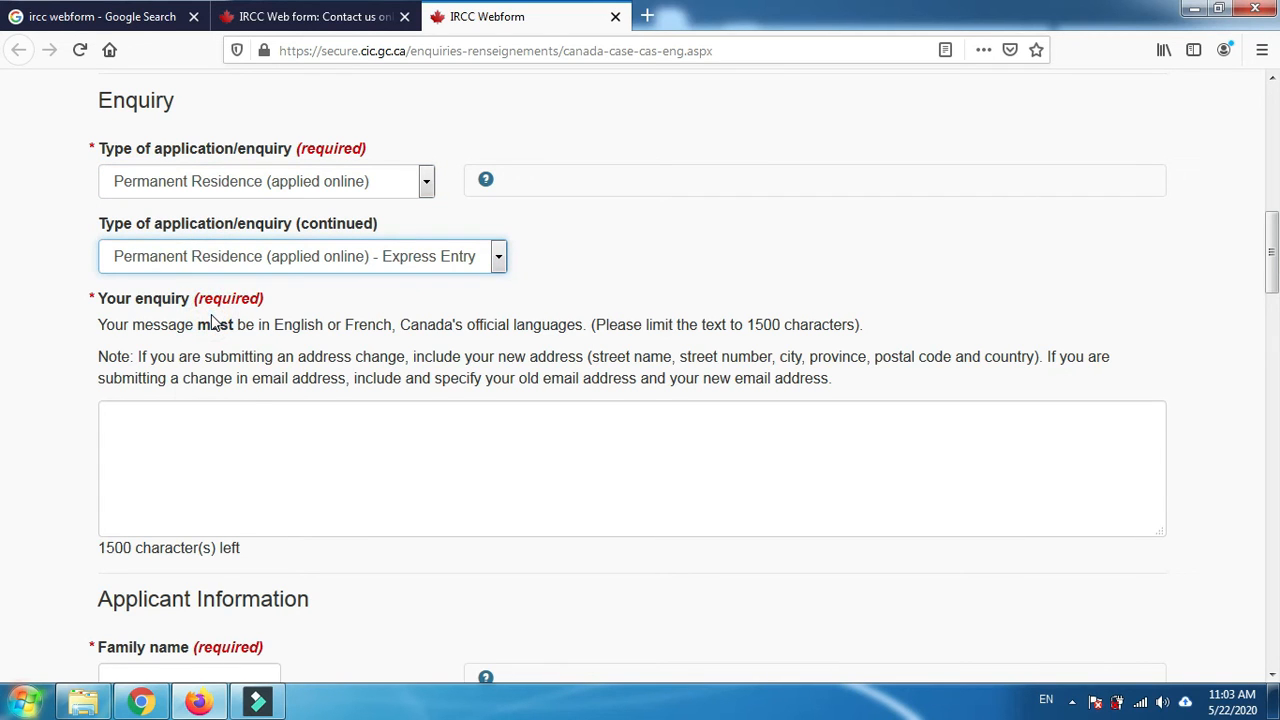
- Enter the enquiry message "i will not be able to travel within the validity of my COPR due to covid-19."
left_click(210, 421)
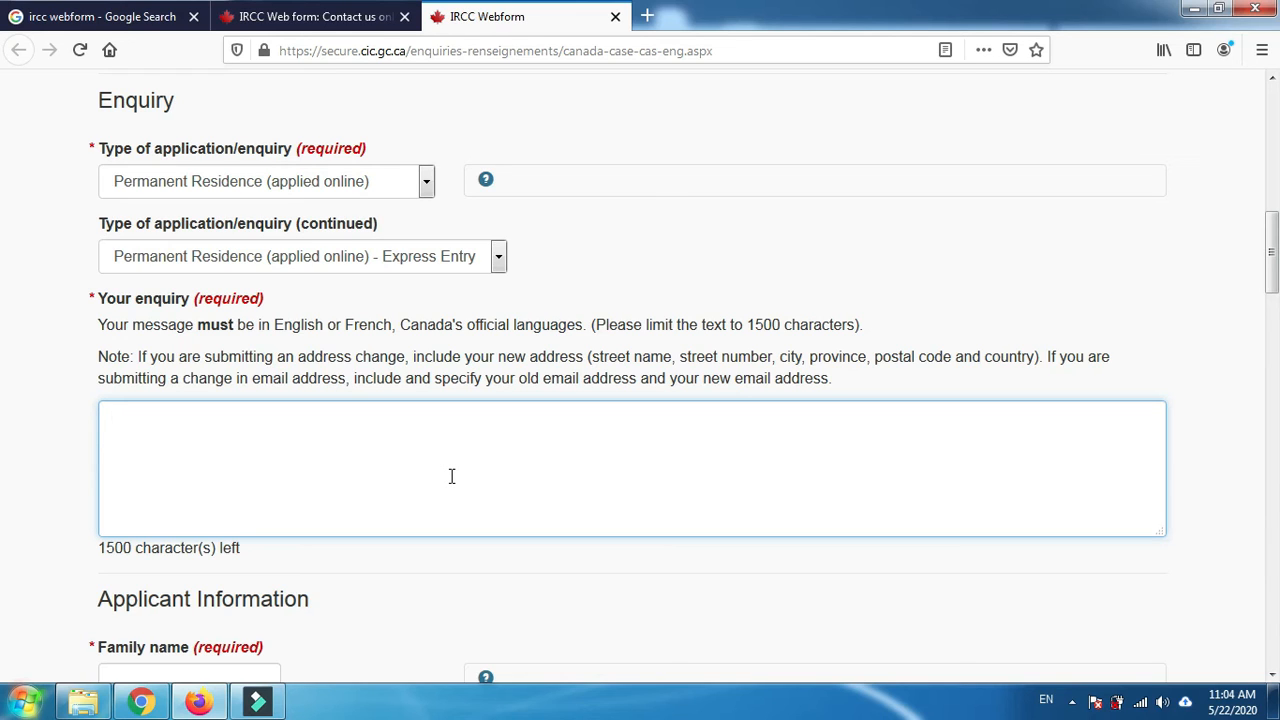
type("i will not be able t")
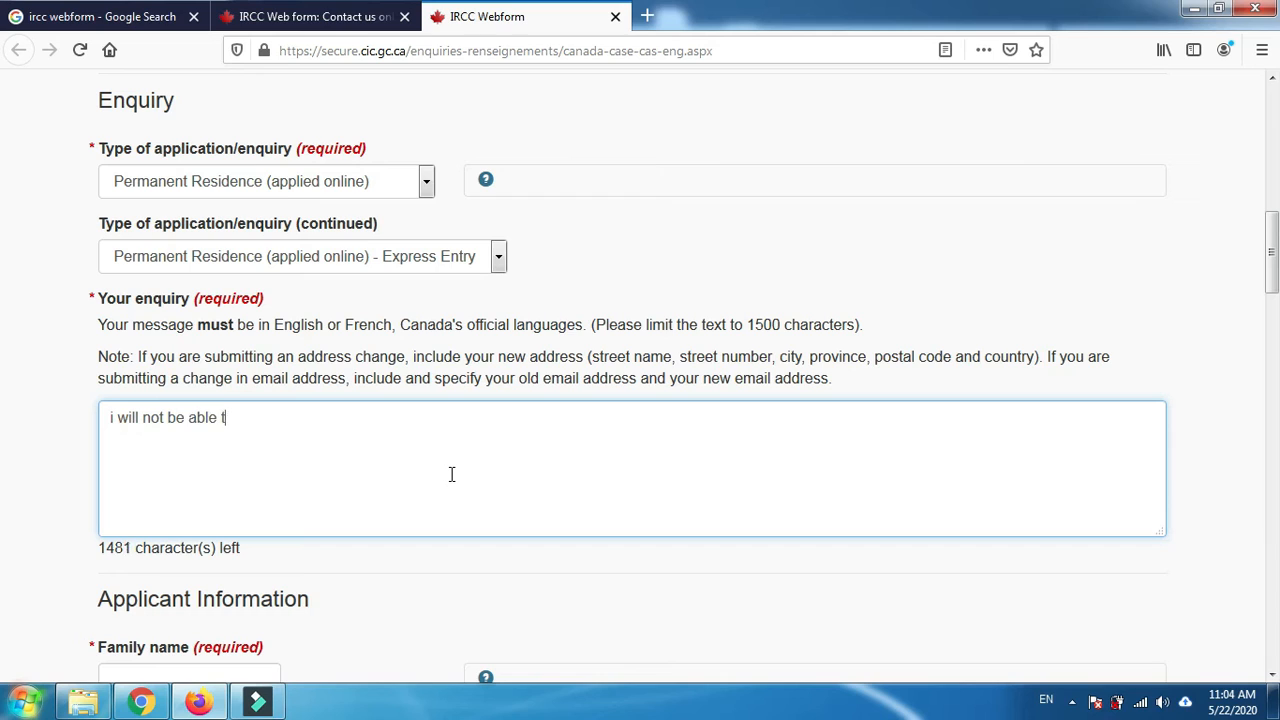
type("o travel within ")
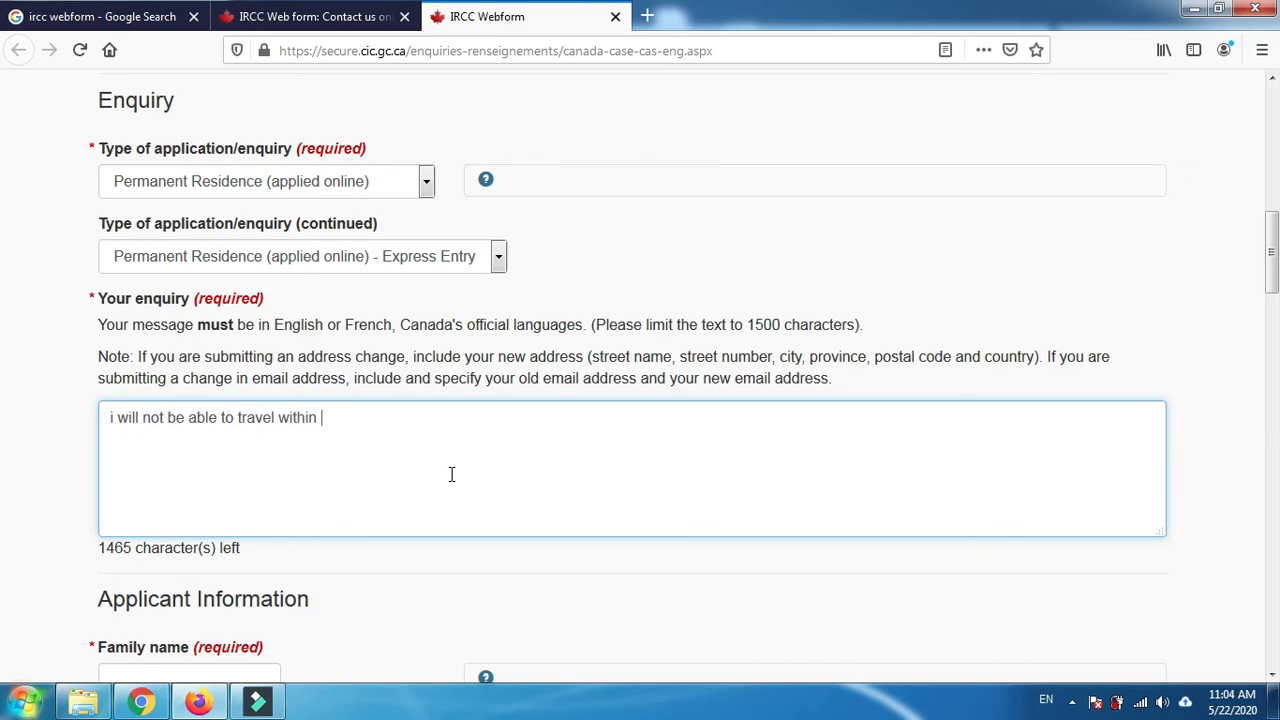
type("the validity of")
key("BackSpace")
type("f my COPR ")
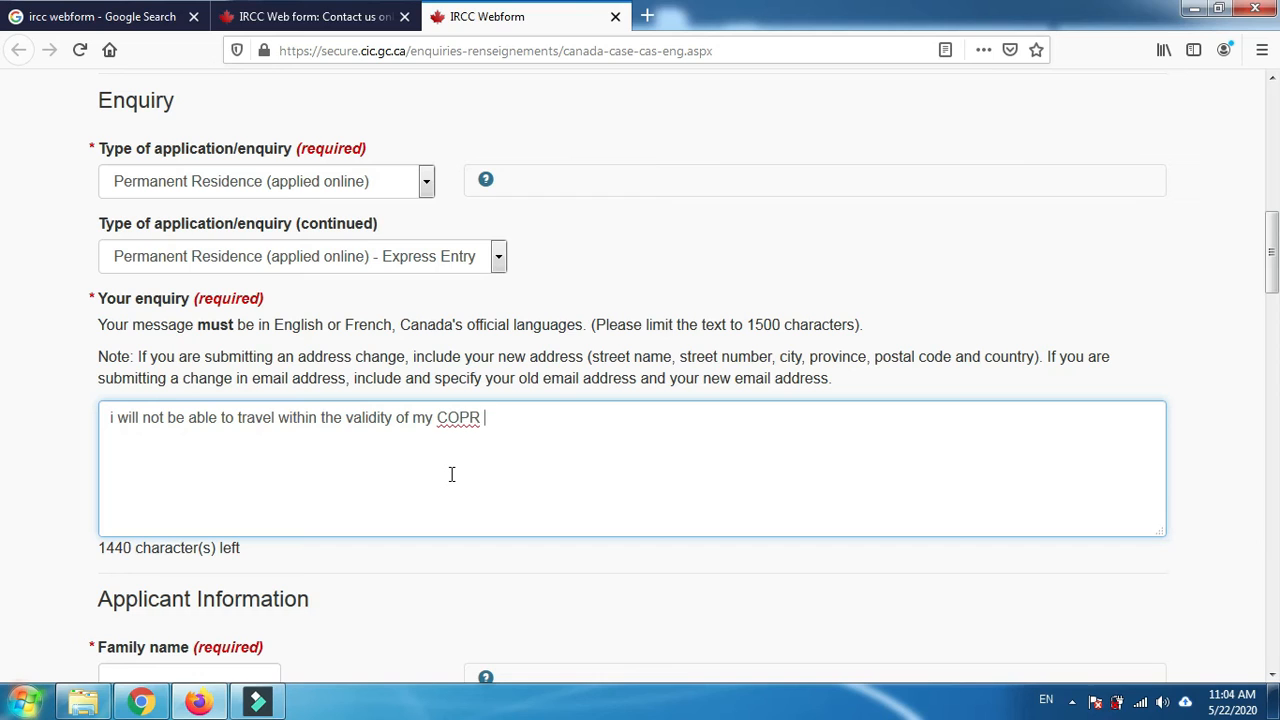
type("due to covid")
type("-19")
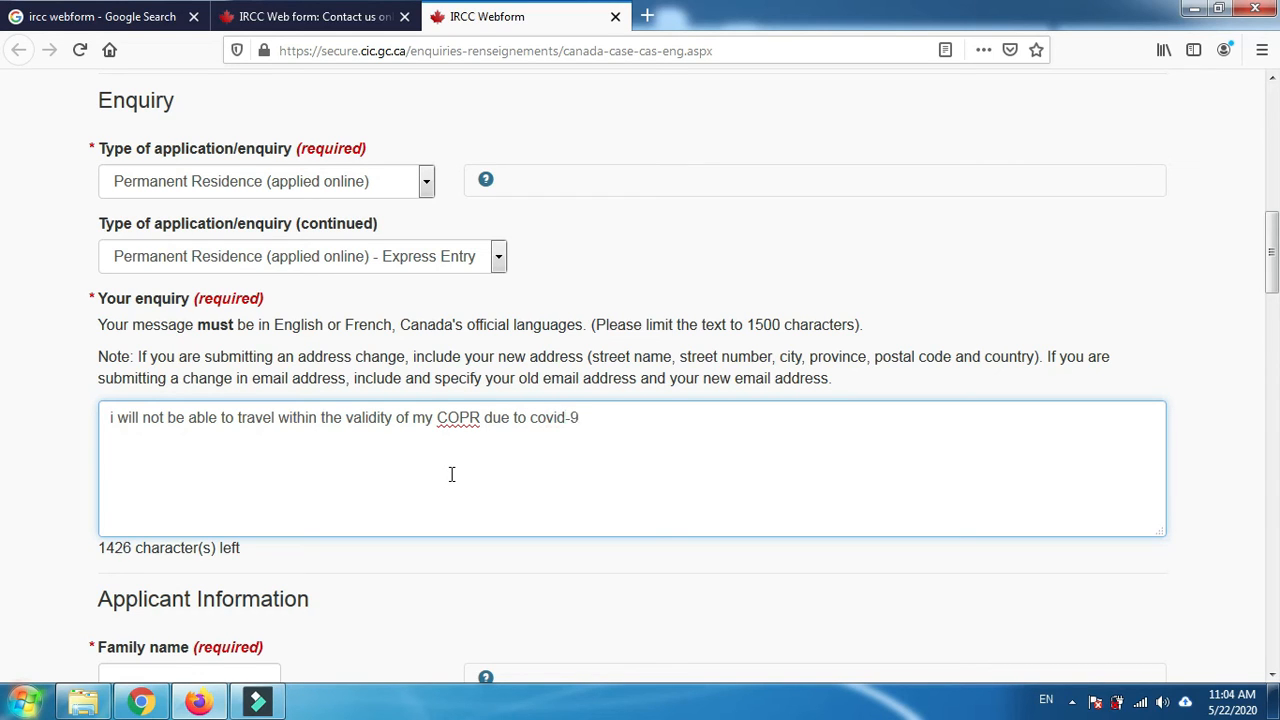
type(".")
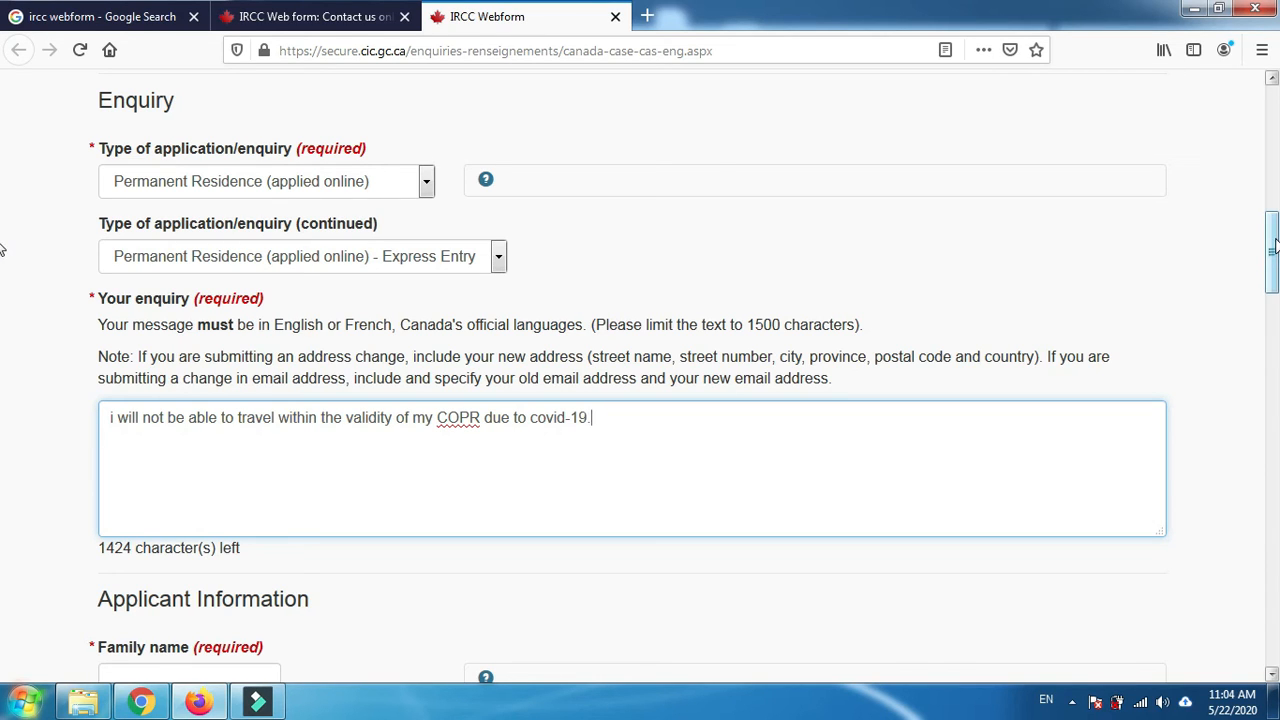
- In the Applicant Information section, fill in the applicant's family name, given name and email address
left_click_drag(1275, 246, 1275, 275)
scroll(1273, 278, "down", 3)
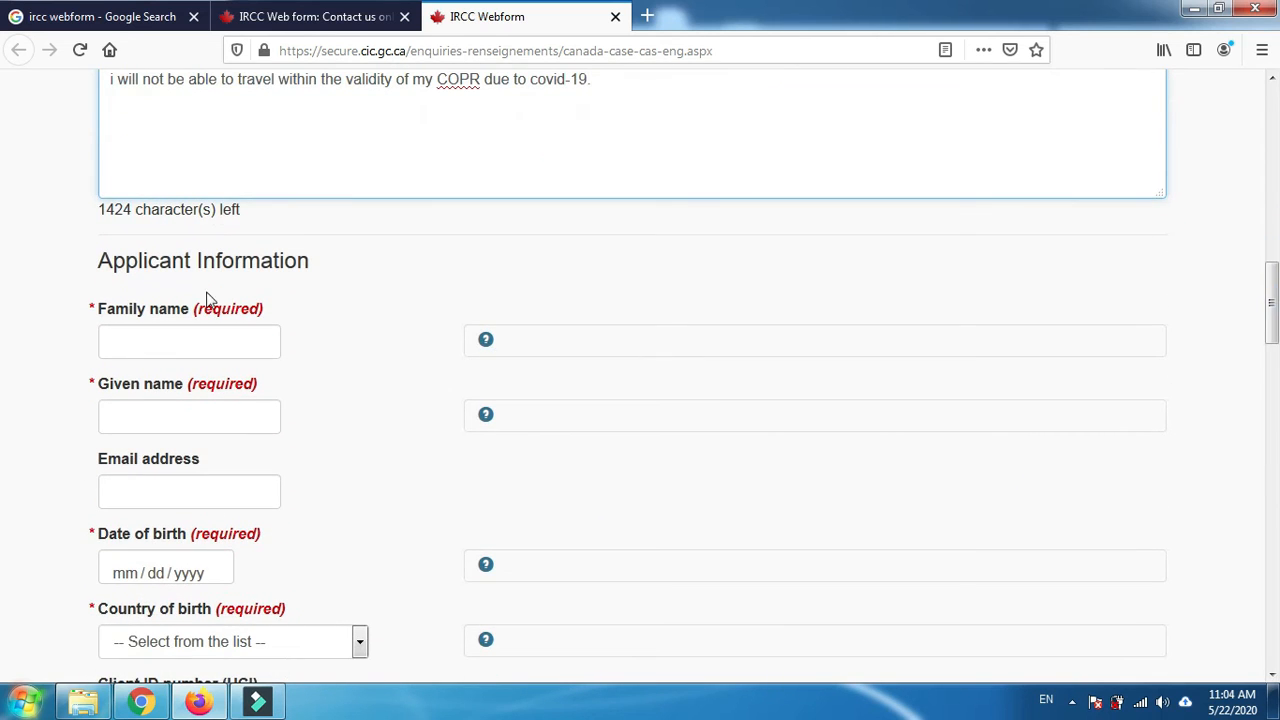
left_click_drag(98, 260, 236, 258)
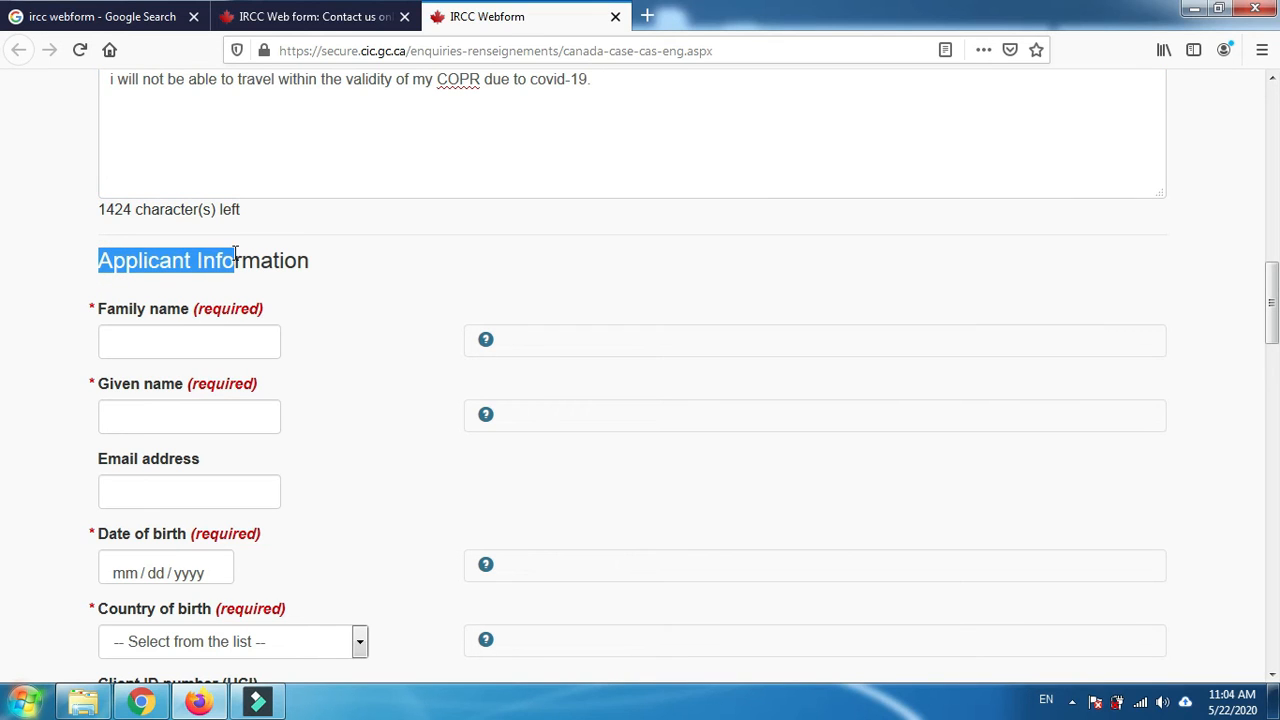
left_click(152, 340)
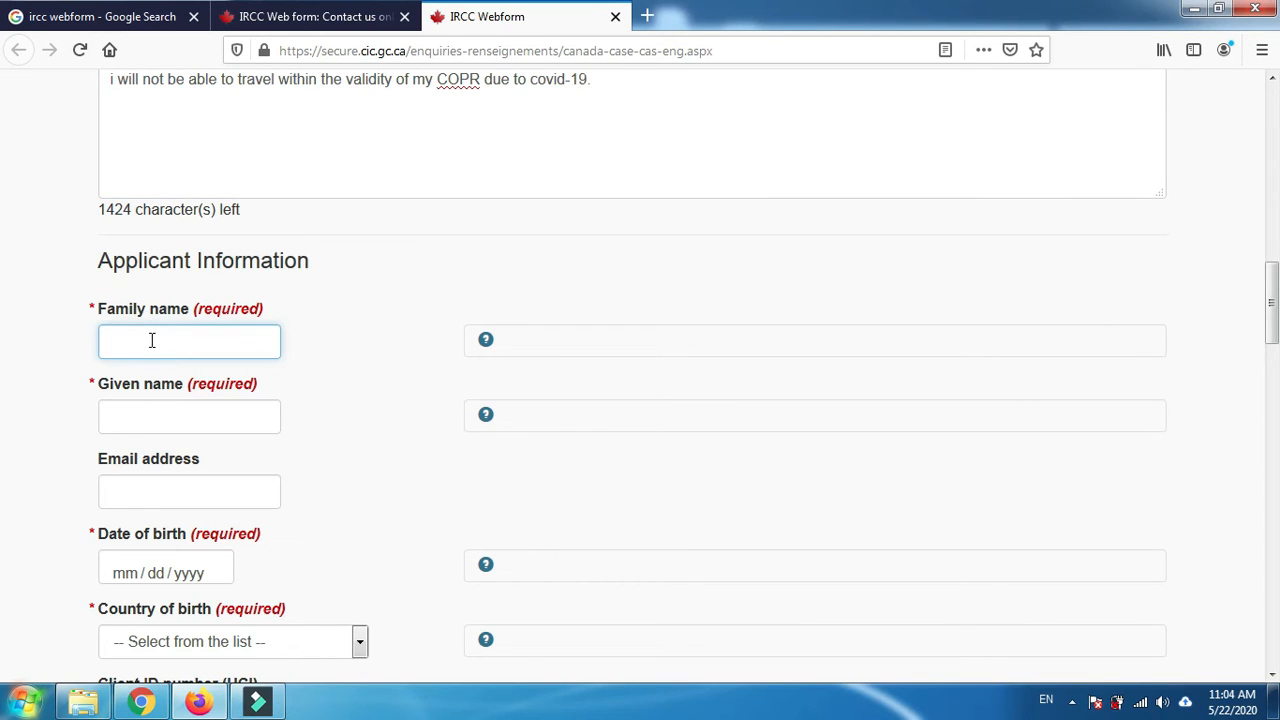
type("qwe")
left_click(142, 420)
type("tyujj")
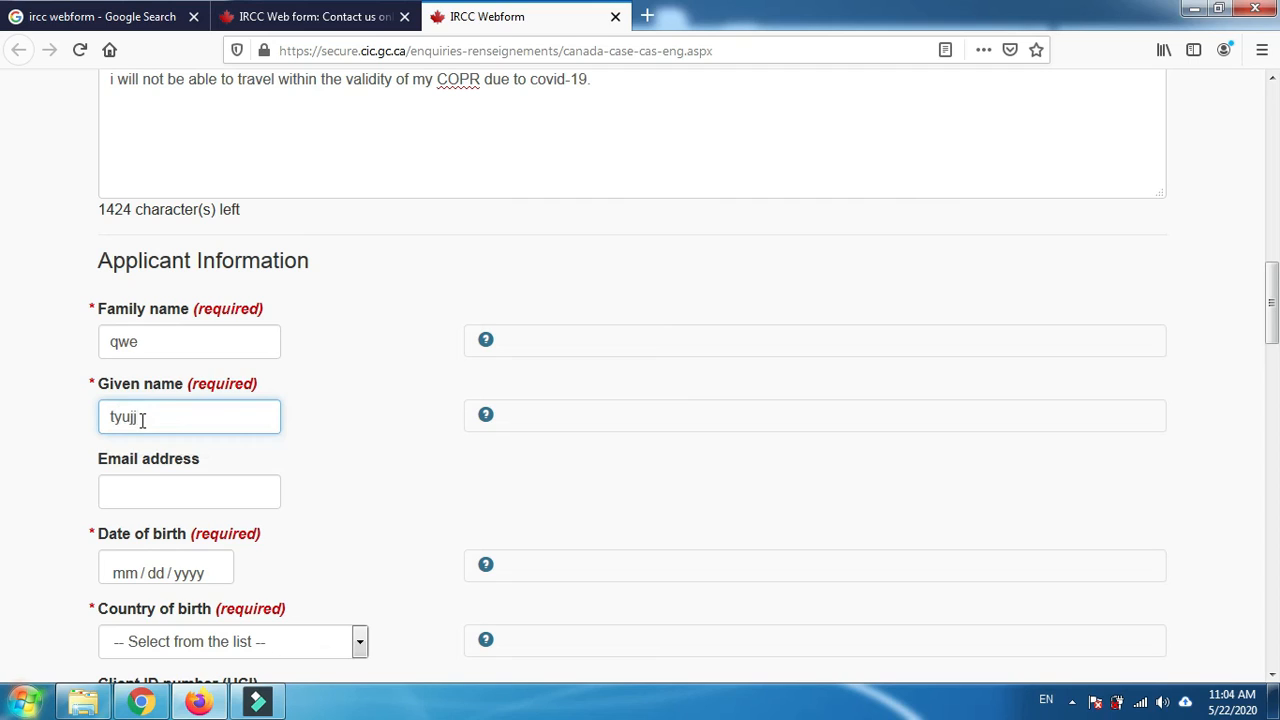
left_click(129, 495)
type("te")
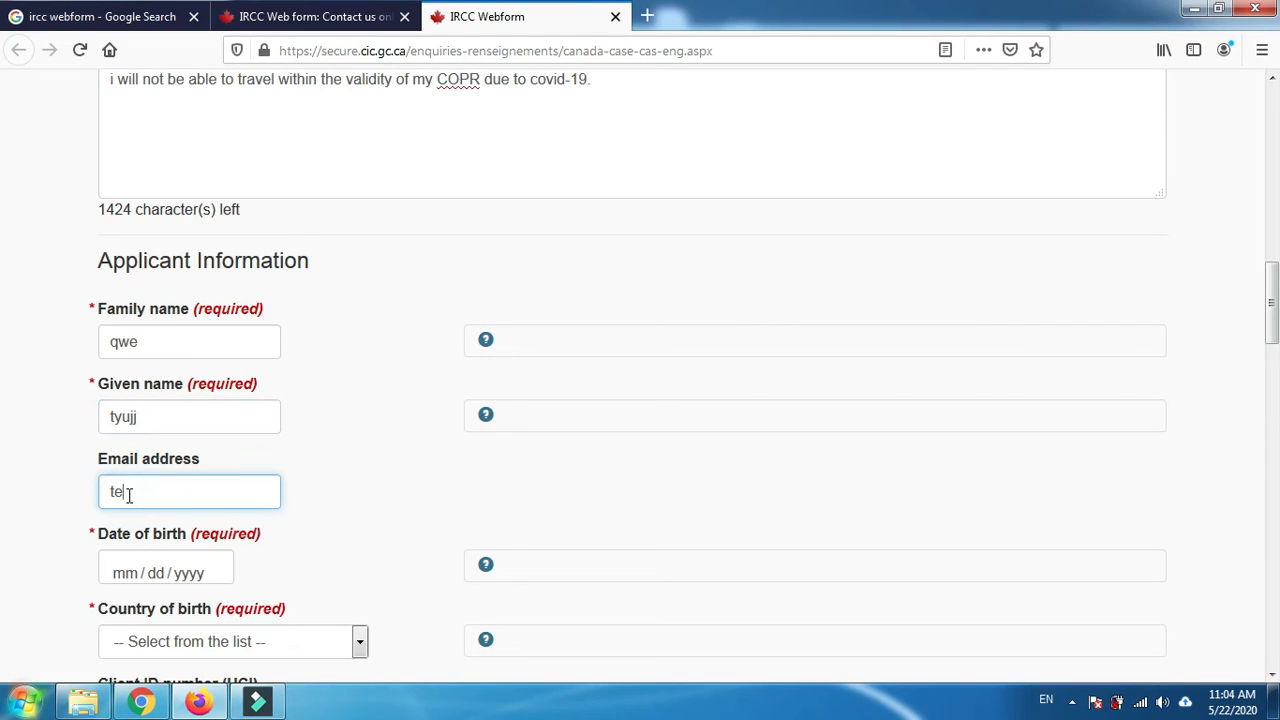
type("st@gmail.com")
- Fill in the applicant's date of birth by choosing the year, month and day in the calendar
left_click(157, 576)
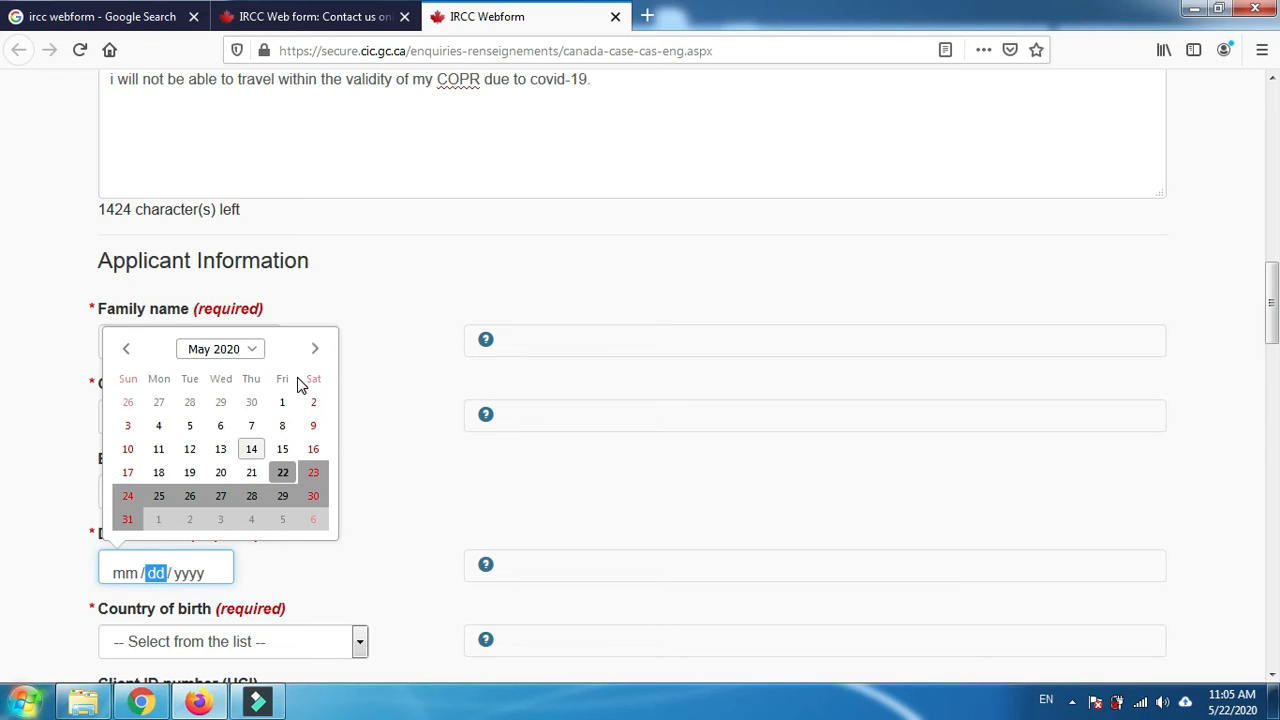
left_click(250, 350)
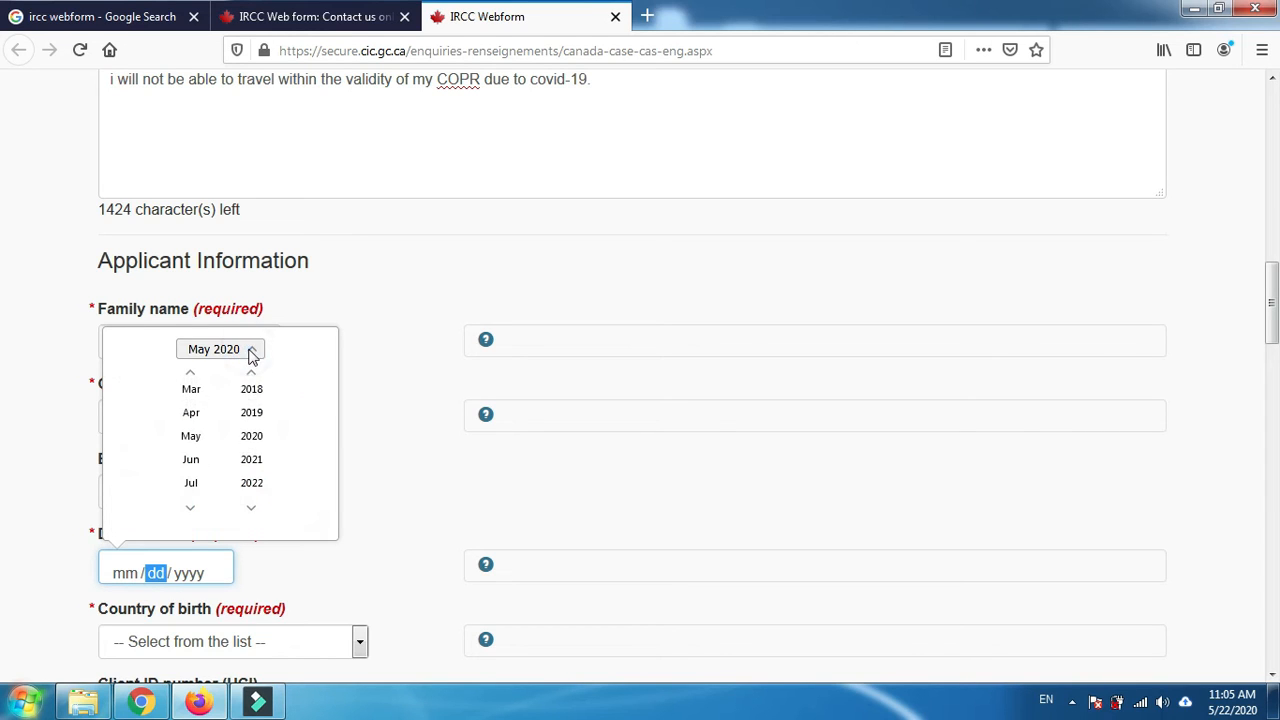
left_click(251, 374)
left_click(251, 374)
left_click(251, 374)
left_click(251, 374)
left_click(251, 374)
left_click(251, 374)
left_click(253, 395)
left_click(253, 395)
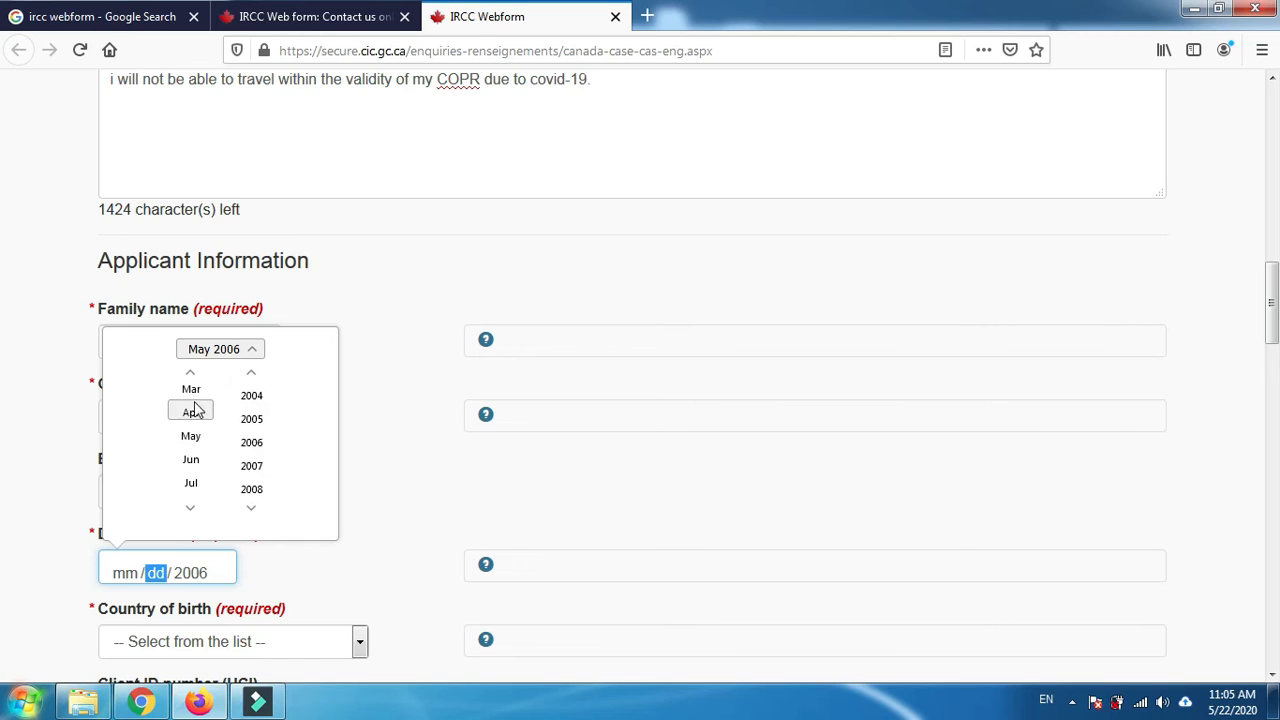
left_click(192, 432)
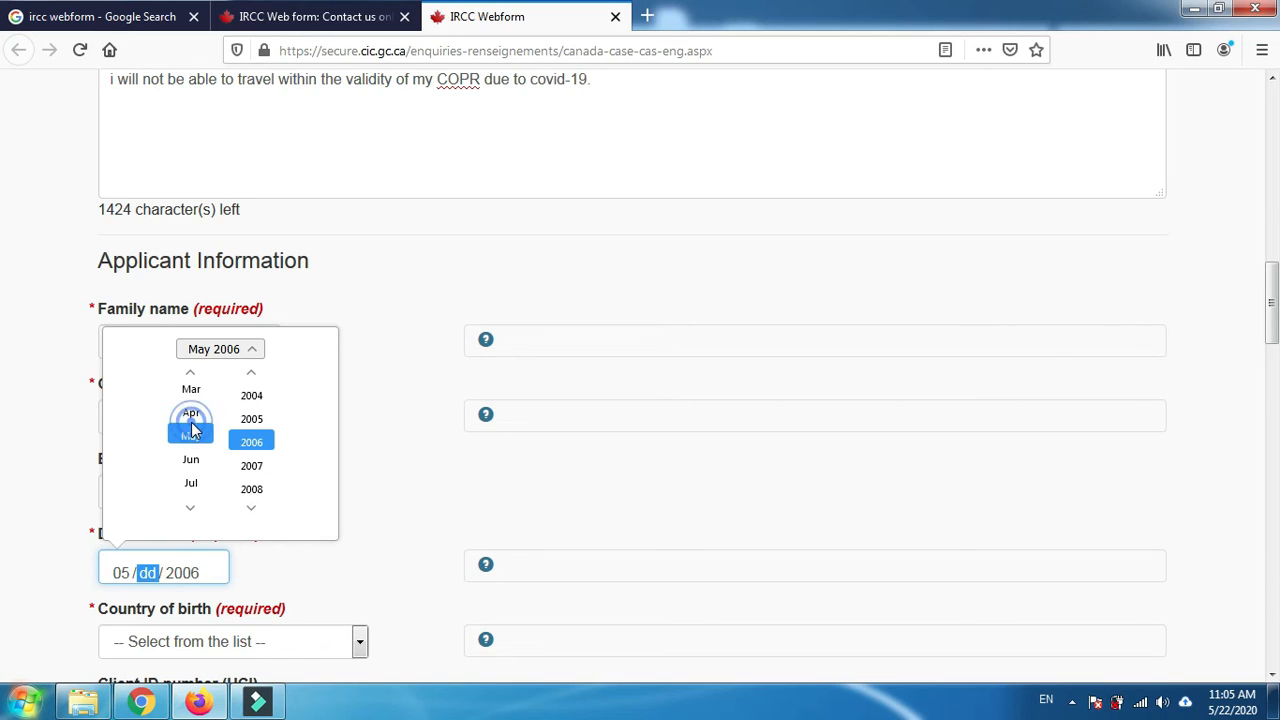
left_click(208, 352)
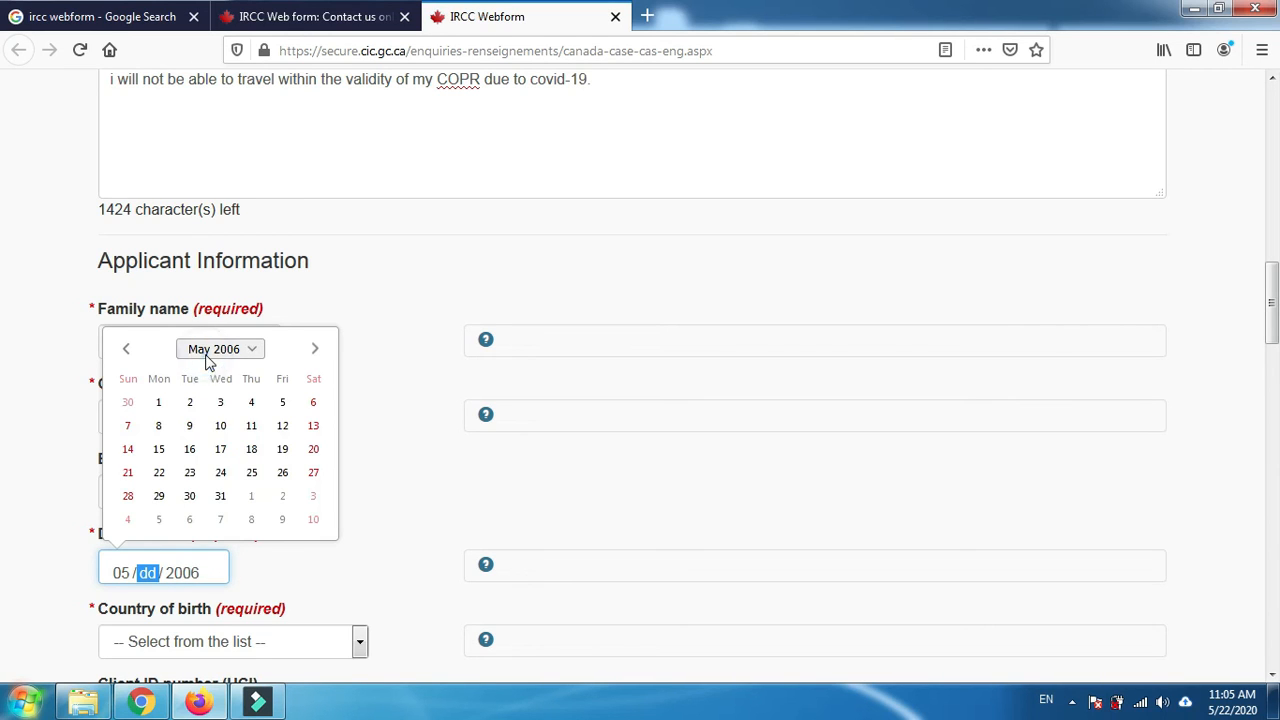
left_click(220, 402)
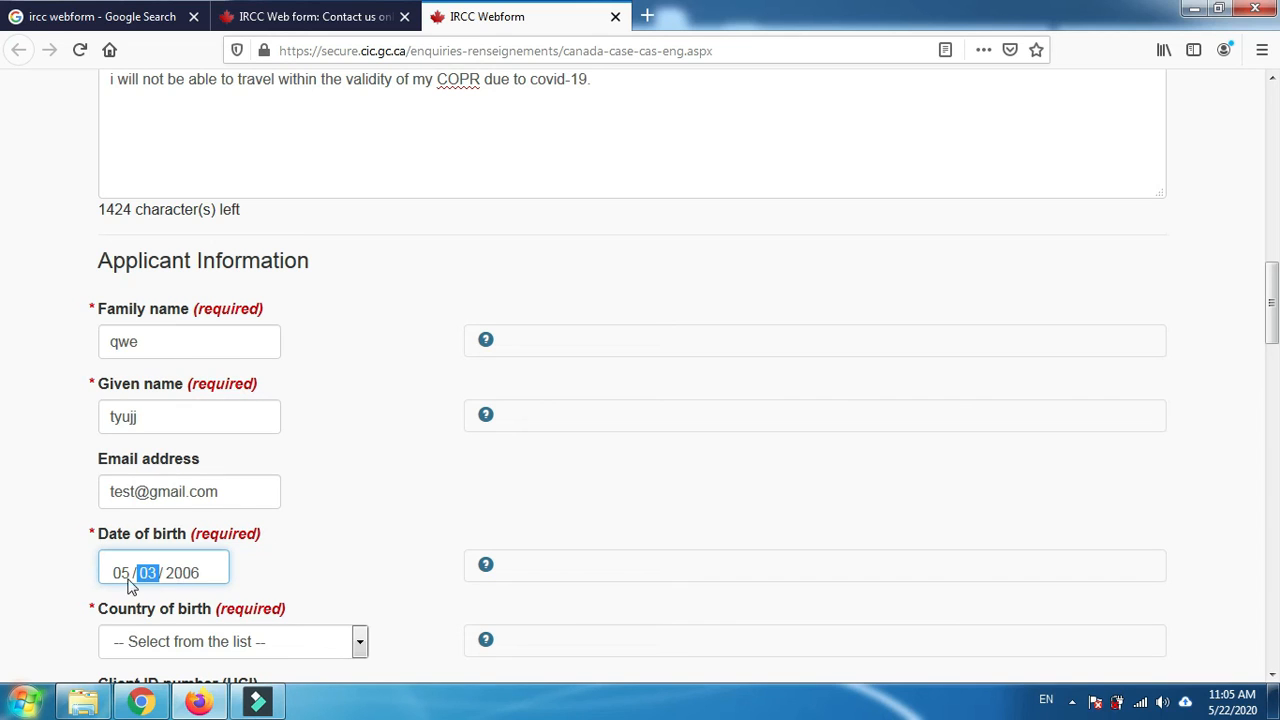
- Set the applicant's country of birth to India and fill in the client ID number (UCI)
scroll(3, 314, "down", 3)
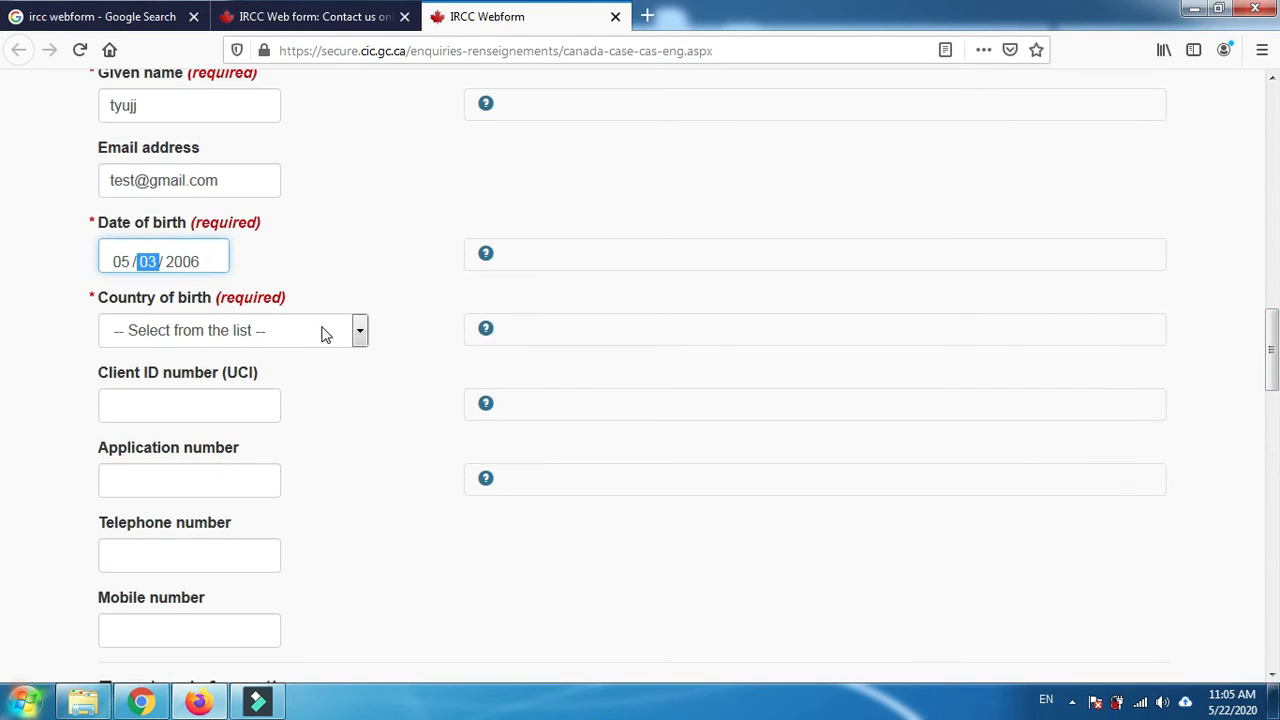
left_click(324, 330)
type("ind")
key("Return")
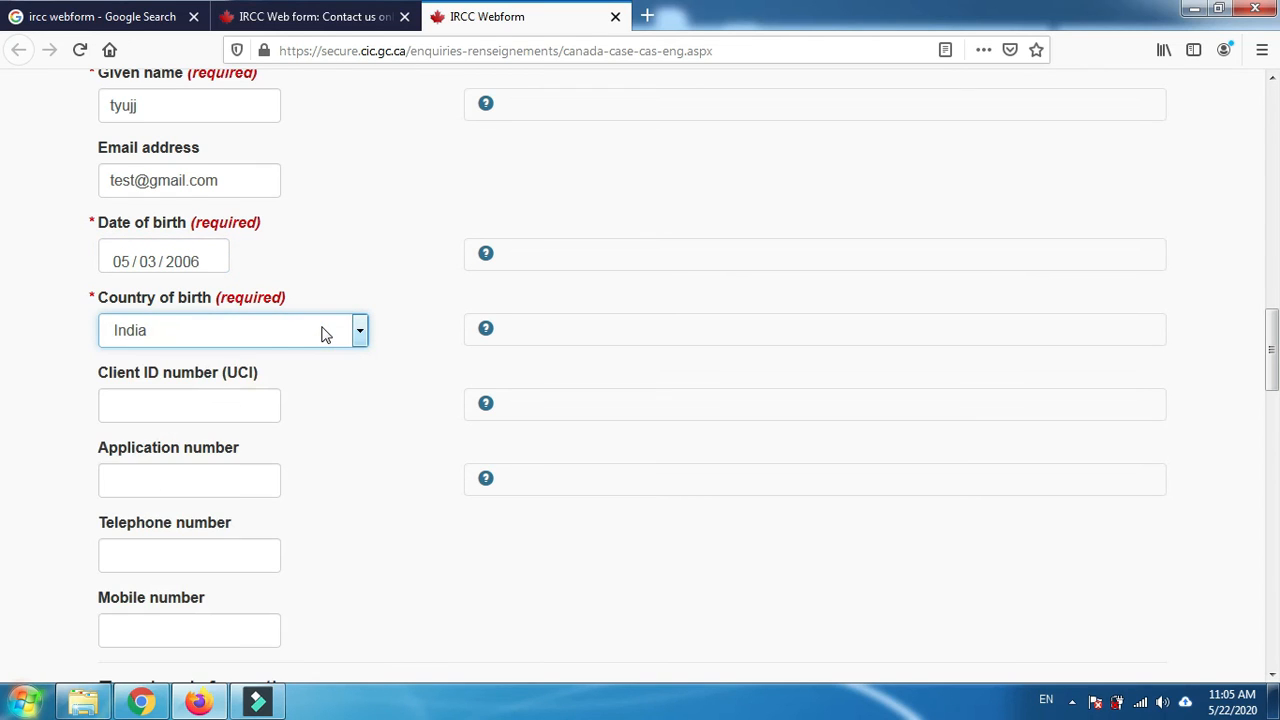
left_click(182, 404)
type("12")
left_click(165, 434)
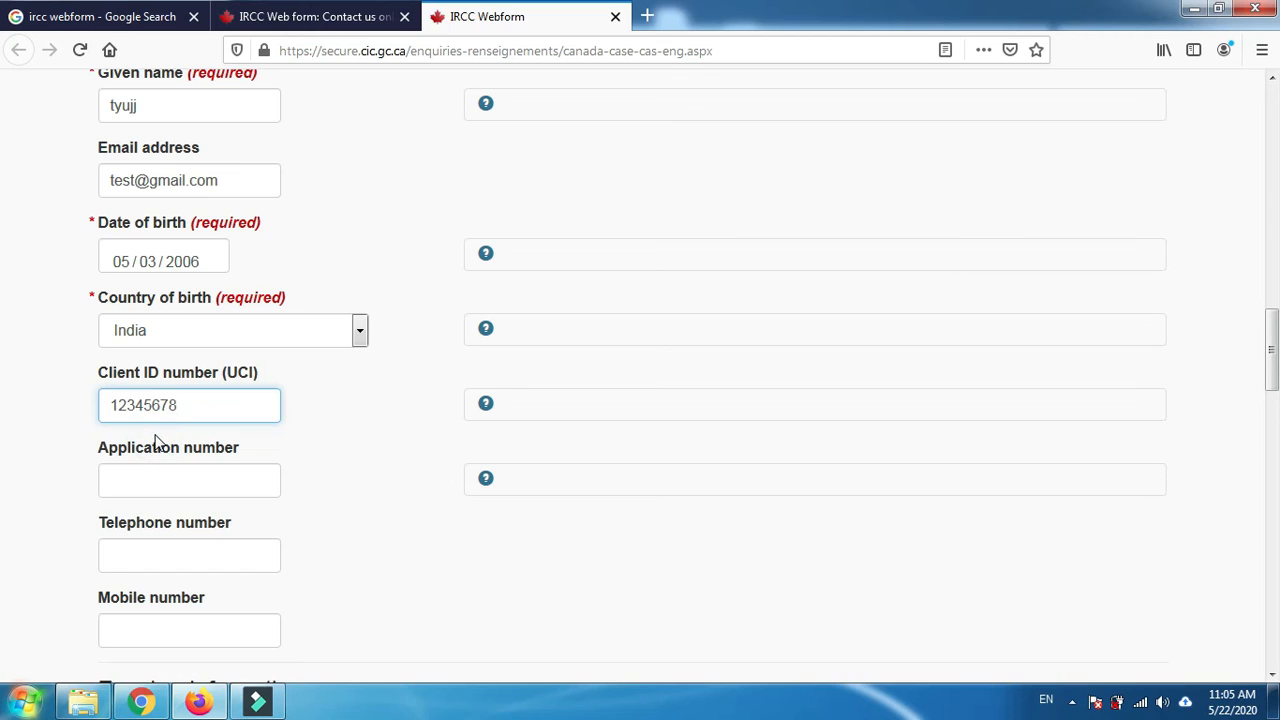
- Fill in the applicant's application number and mobile number, leaving the telephone number blank
left_click(136, 488)
type("E")
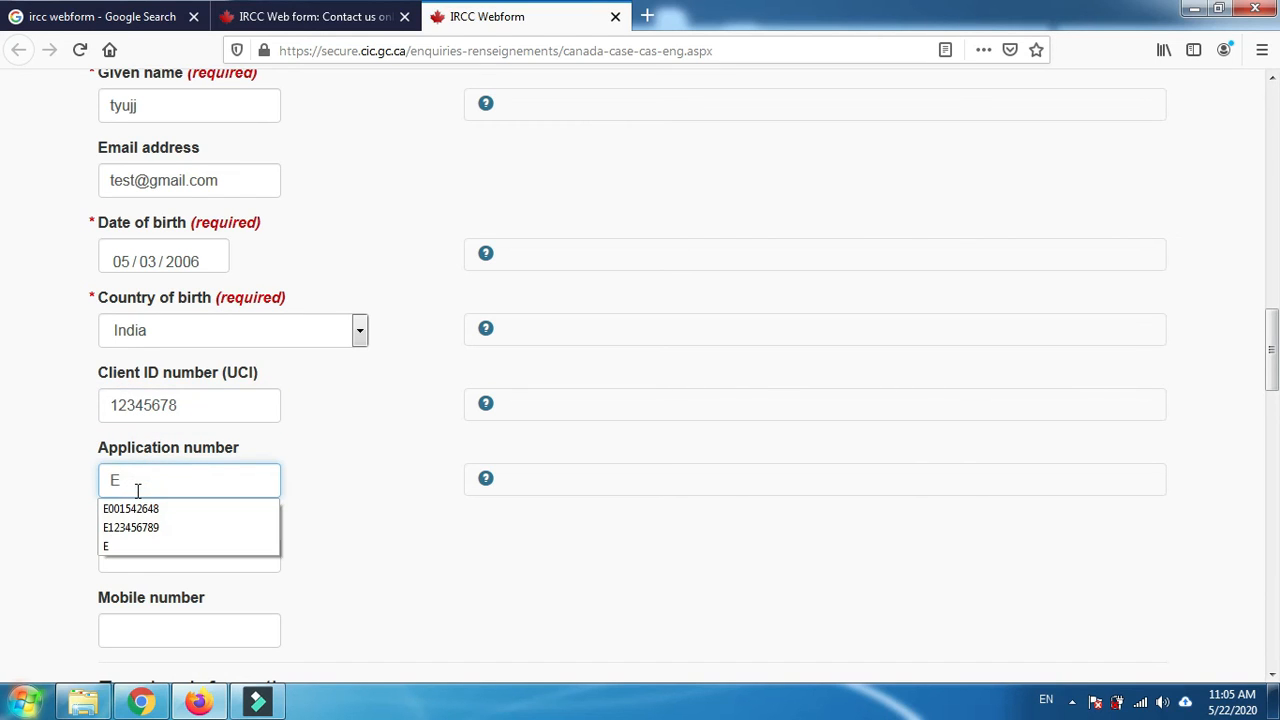
type("12")
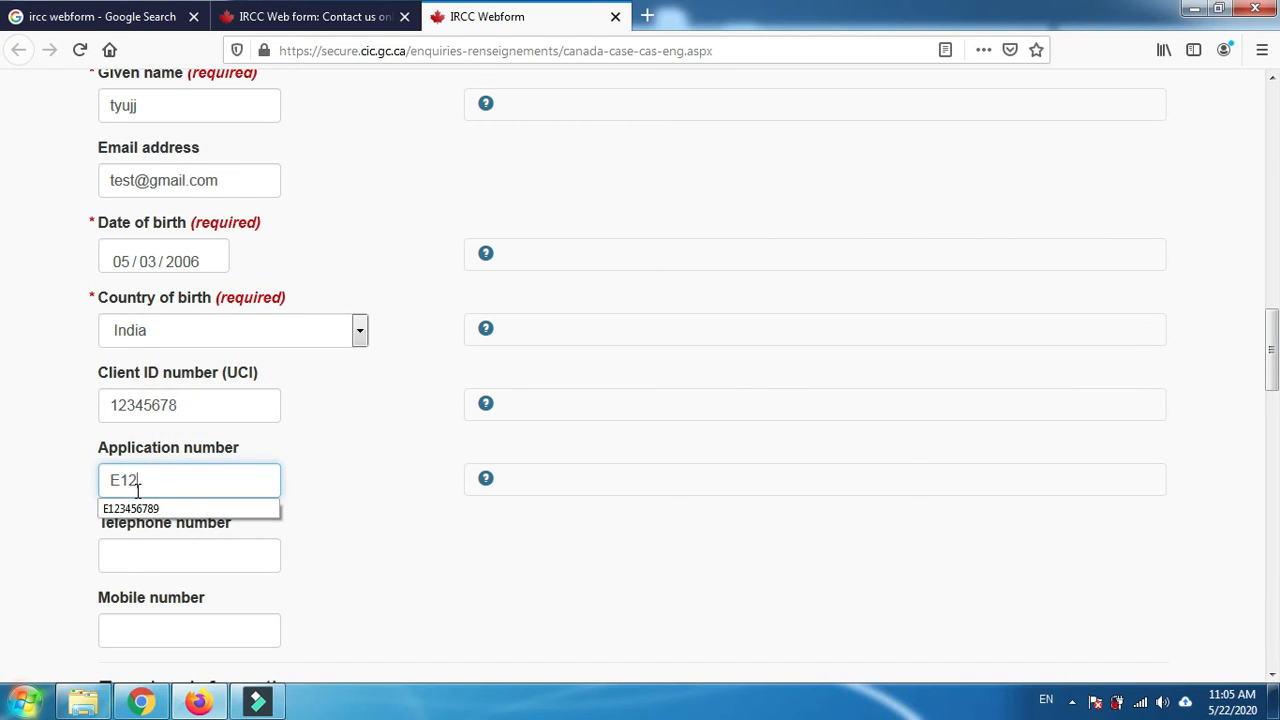
key("Down")
key("Return")
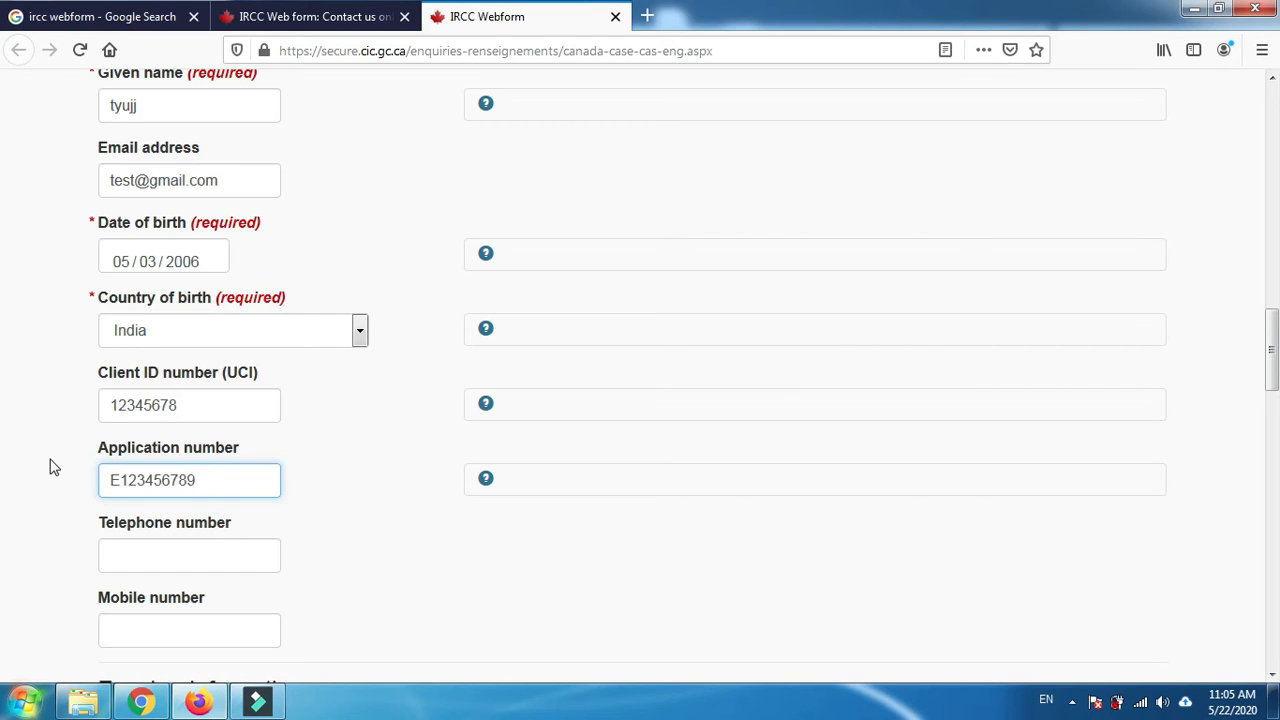
left_click(122, 632)
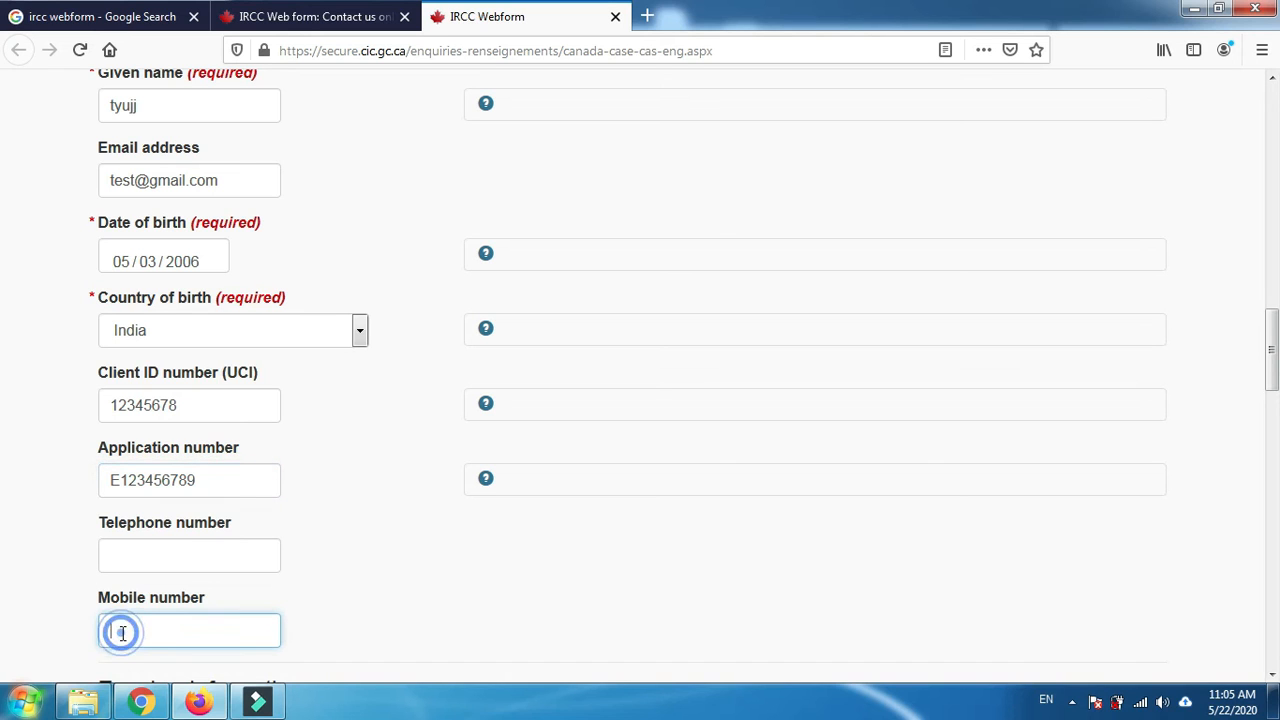
type("12")
left_click(130, 658)
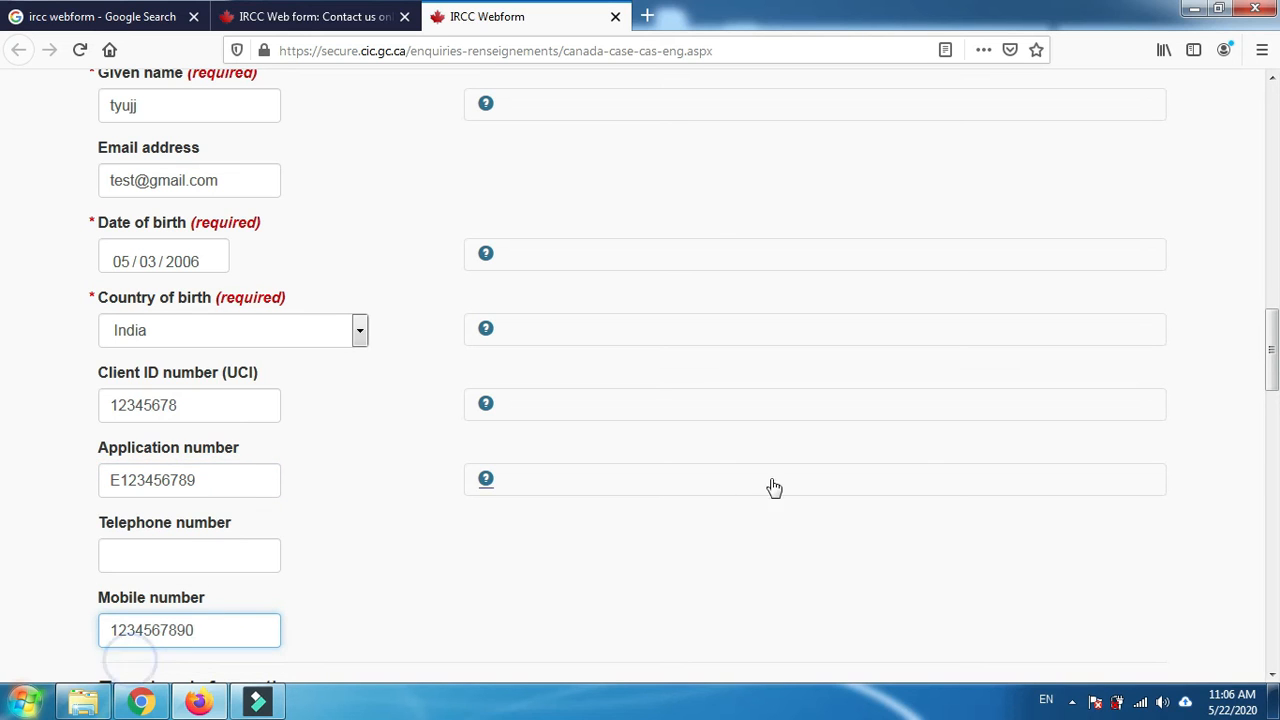
- In the Enquirer Information section, review the relationship options and set Relationship to applicant to Applicant
left_click_drag(1272, 348, 1275, 435)
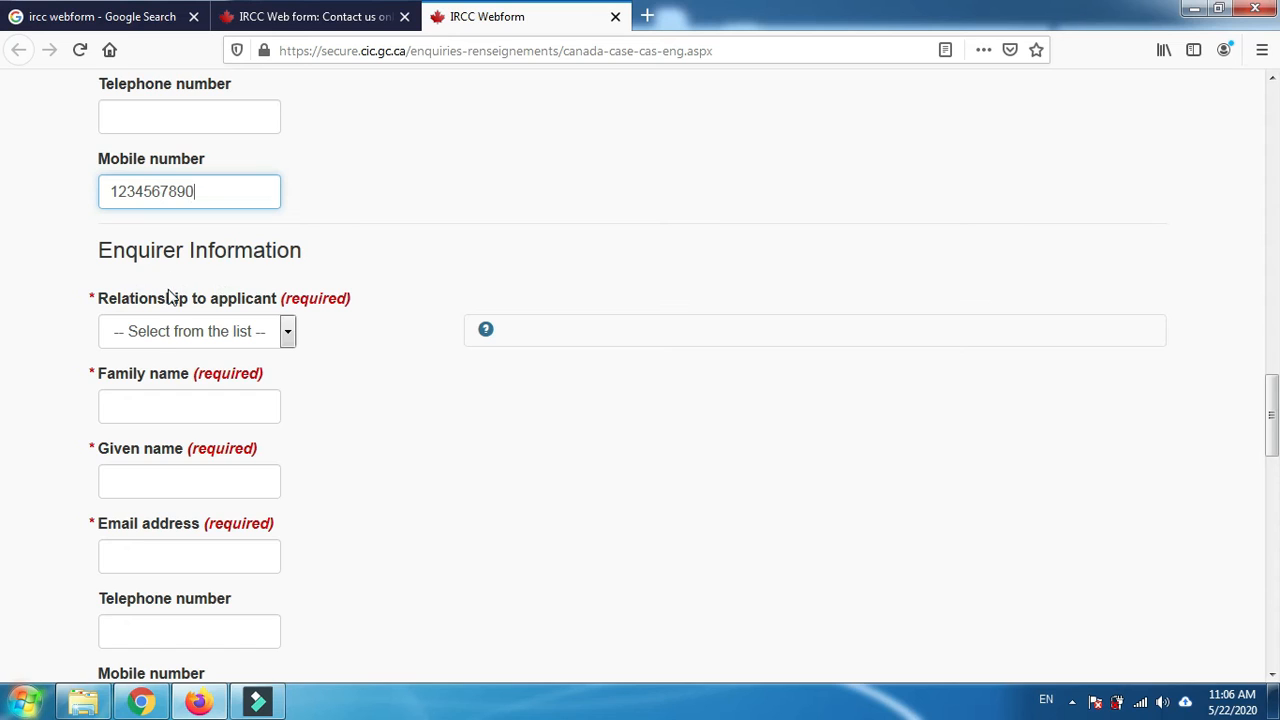
left_click(167, 334)
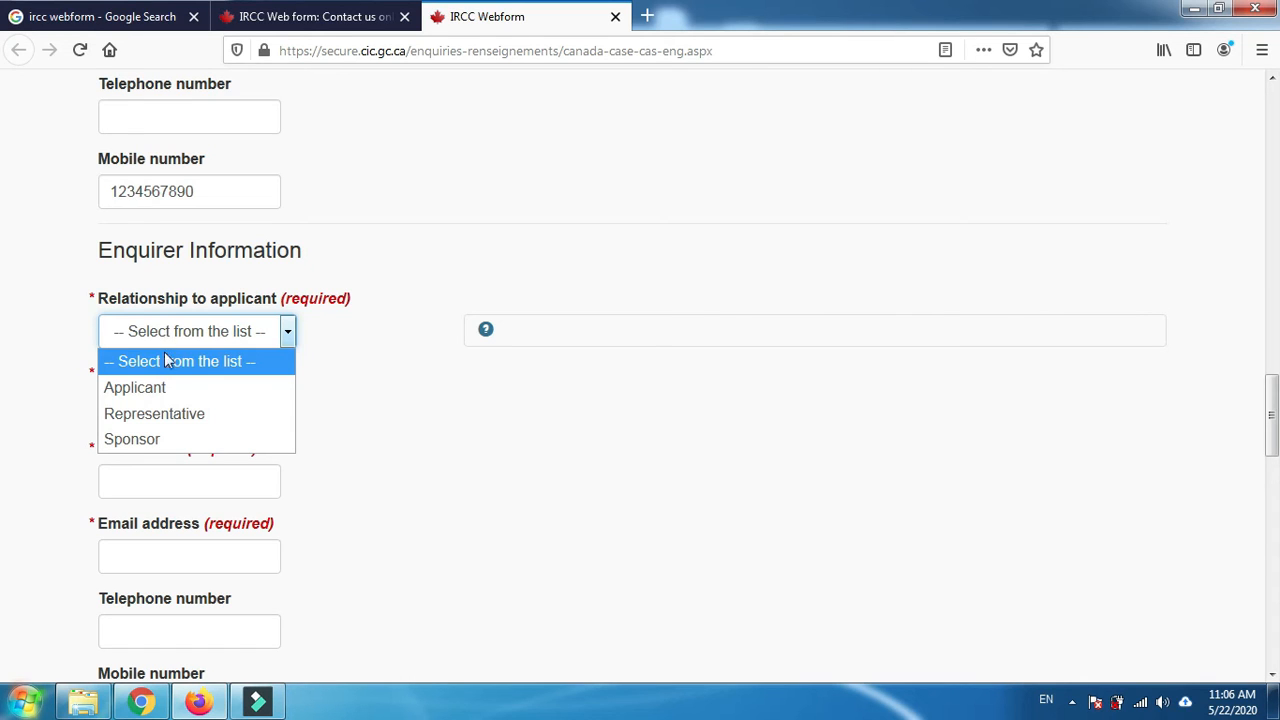
left_click(160, 388)
left_click(208, 344)
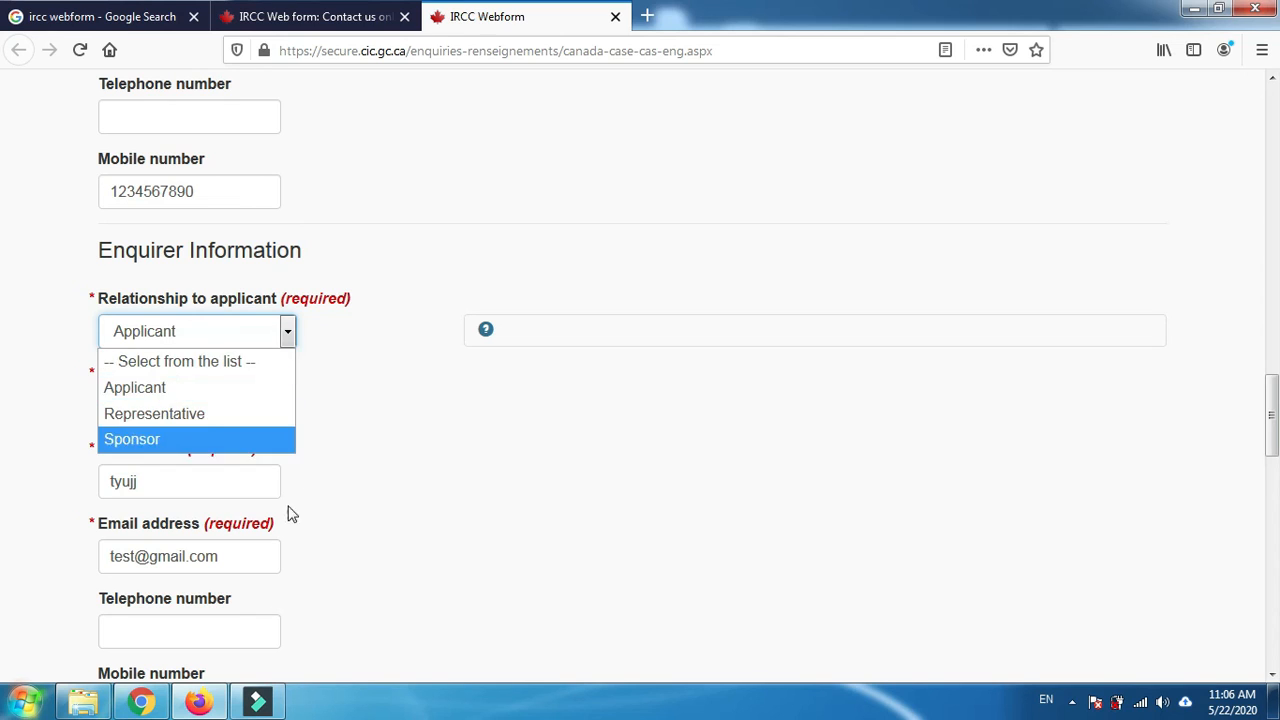
left_click(204, 332)
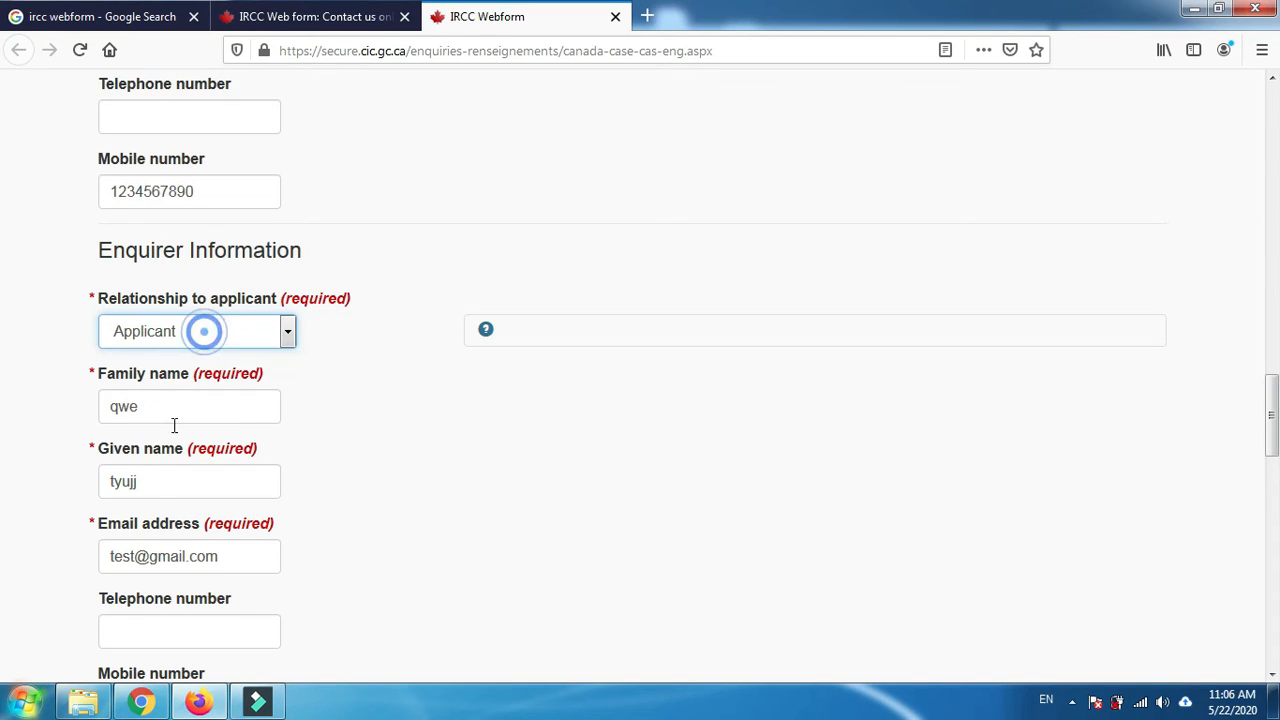
left_click(185, 345)
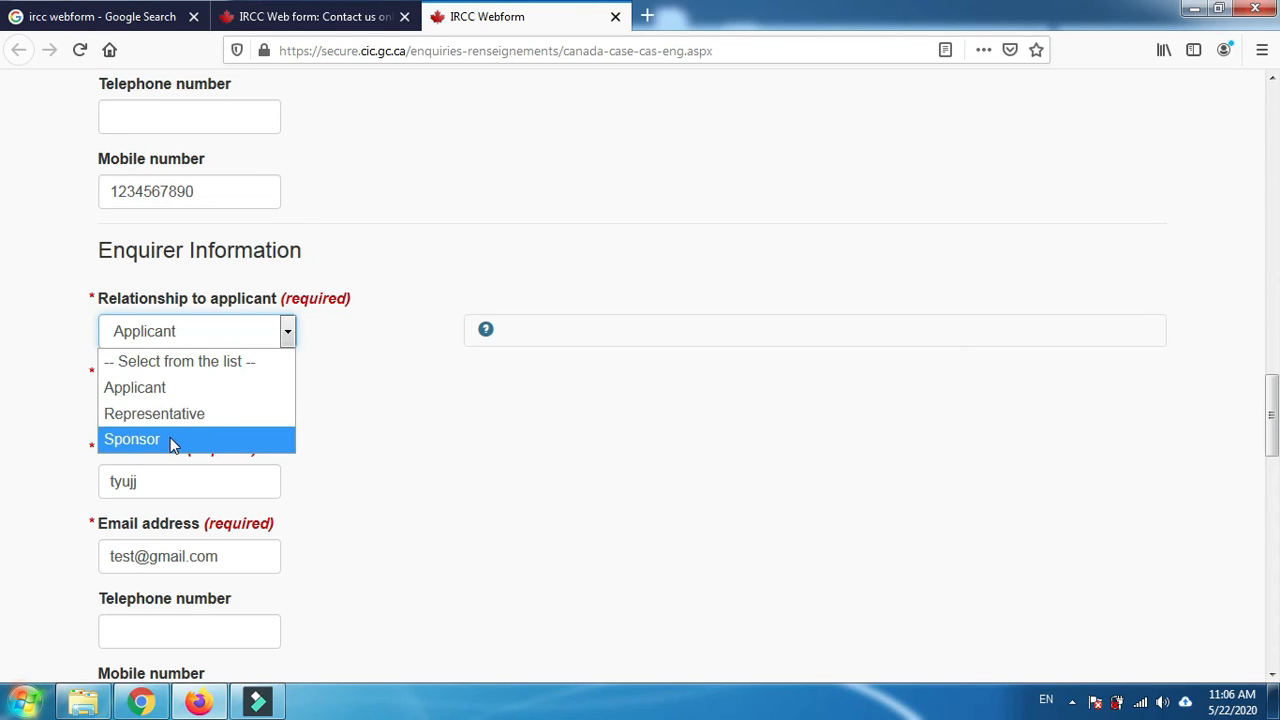
left_click(157, 388)
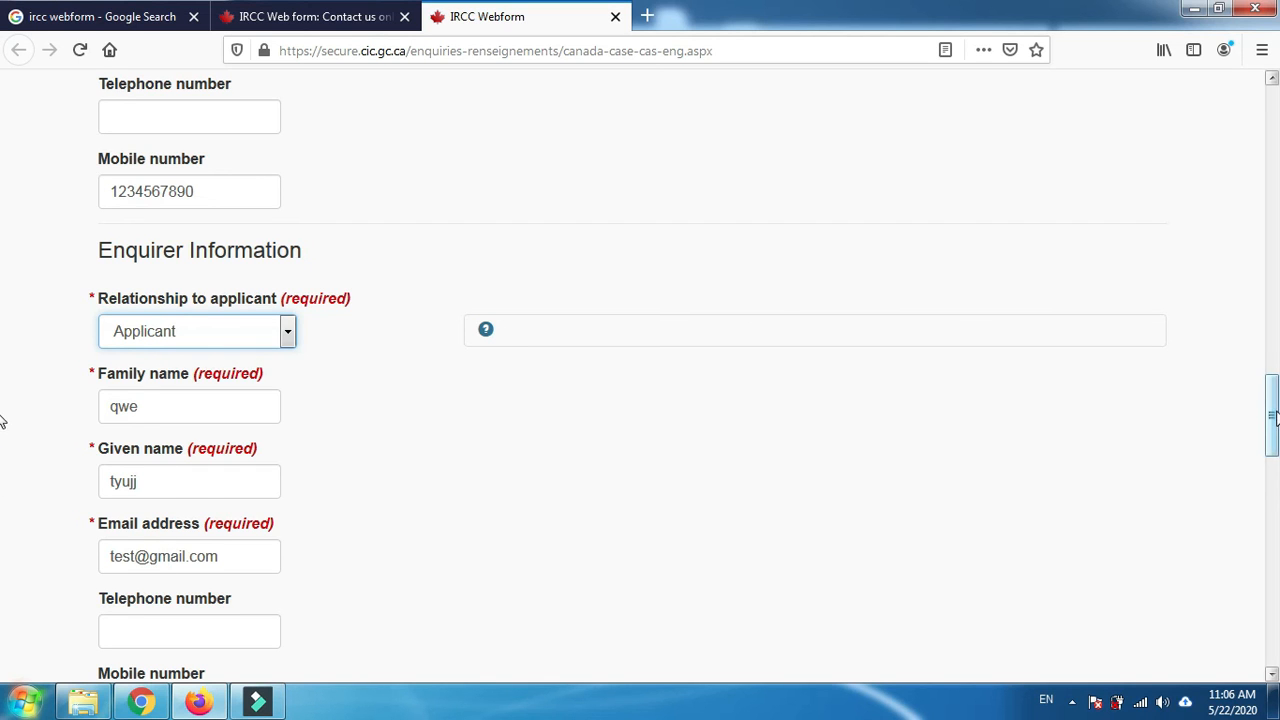
- Agree with the consent and disclaimer, and proceed to the question about including a document with the submission
scroll(1276, 467, "down", 5)
scroll(1272, 455, "down", 4)
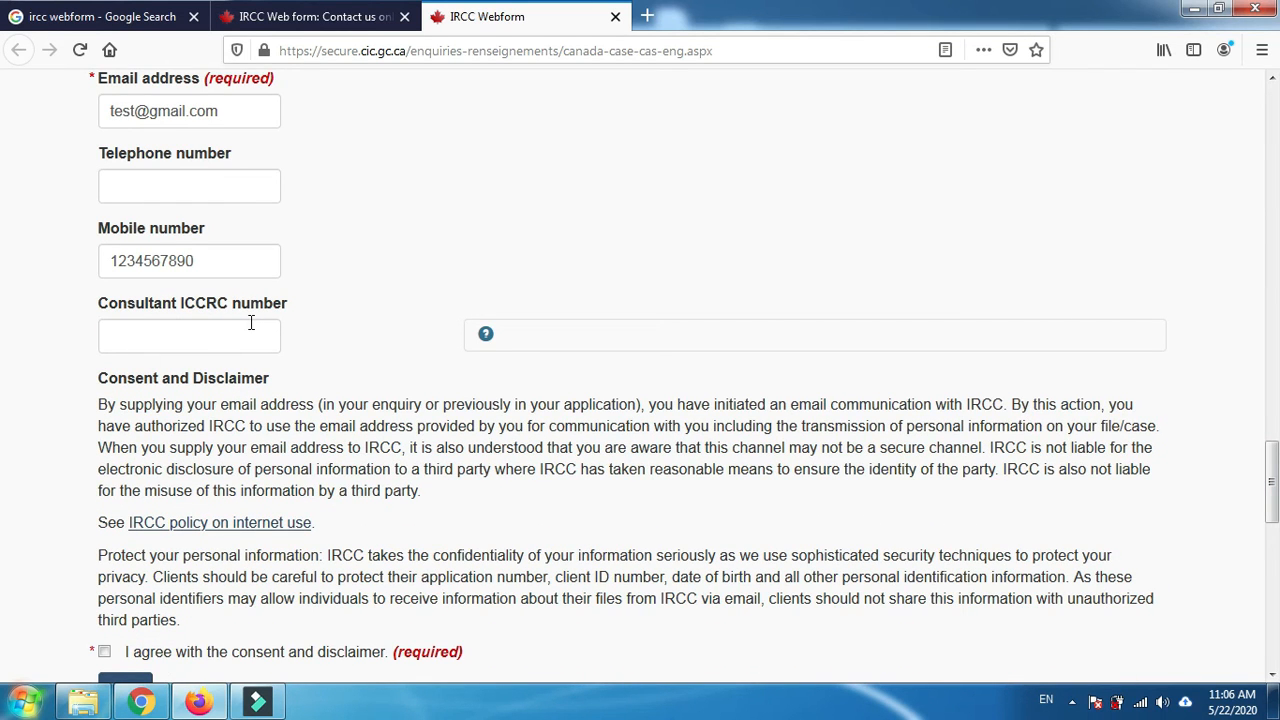
left_click_drag(1276, 467, 1277, 547)
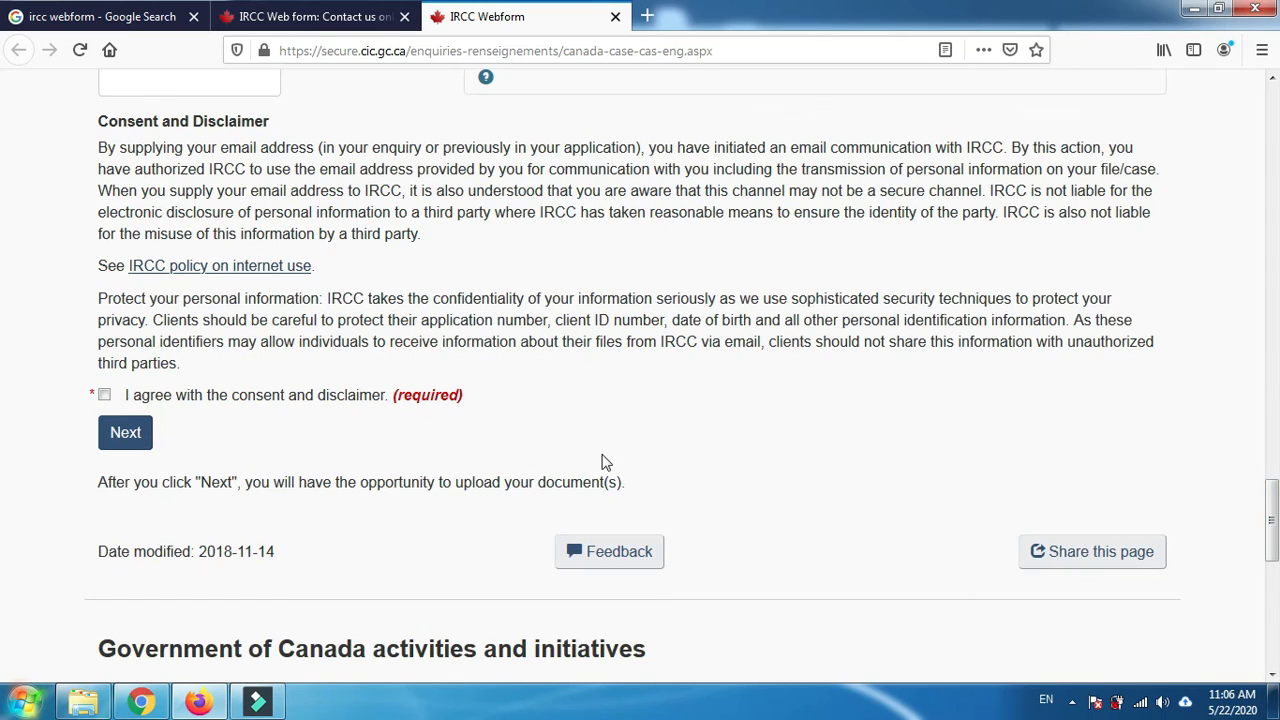
left_click(102, 395)
left_click(121, 439)
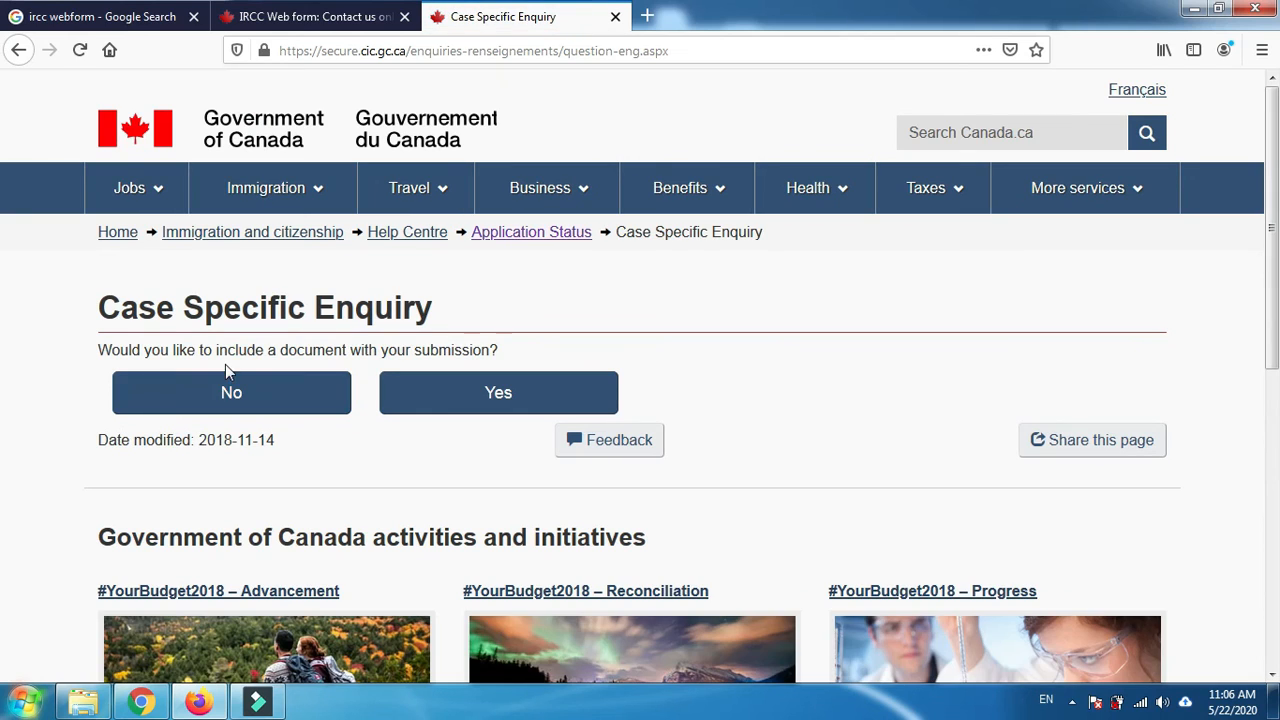
left_click_drag(104, 347, 506, 346)
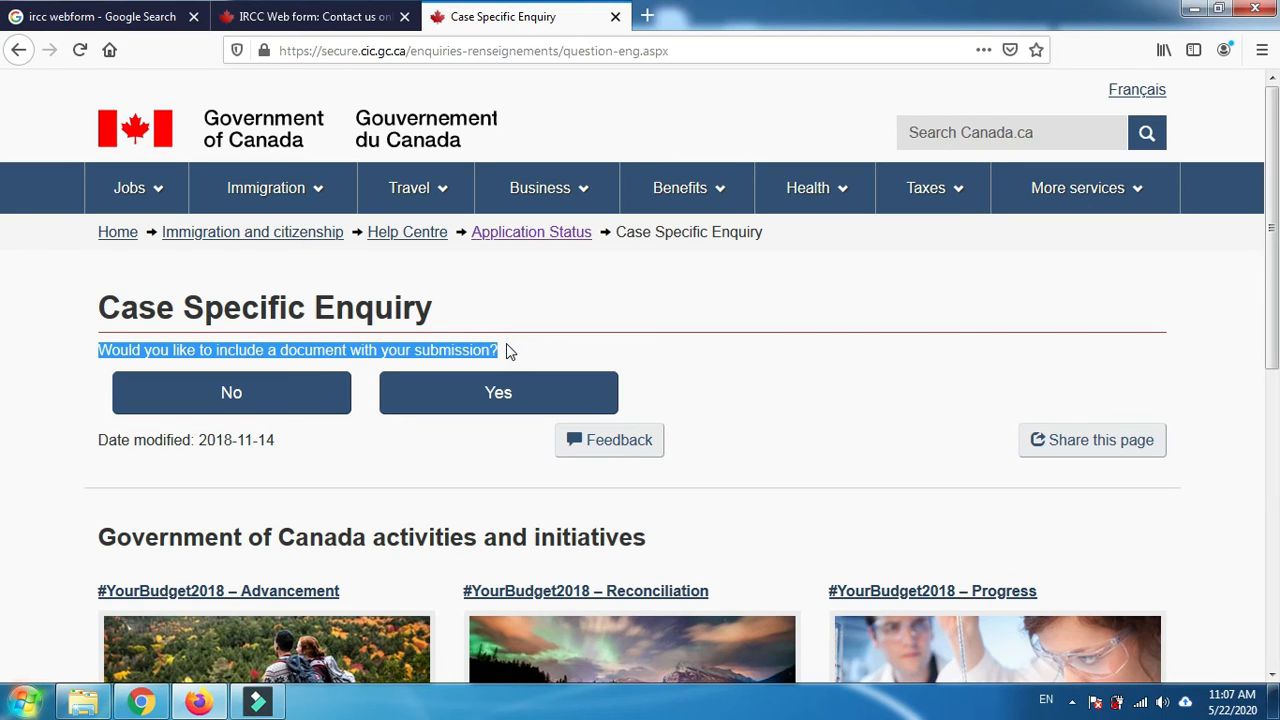
- Choose to include a document with the submission, and upload Tickets.pdf from the Web Form folder
left_click(507, 348)
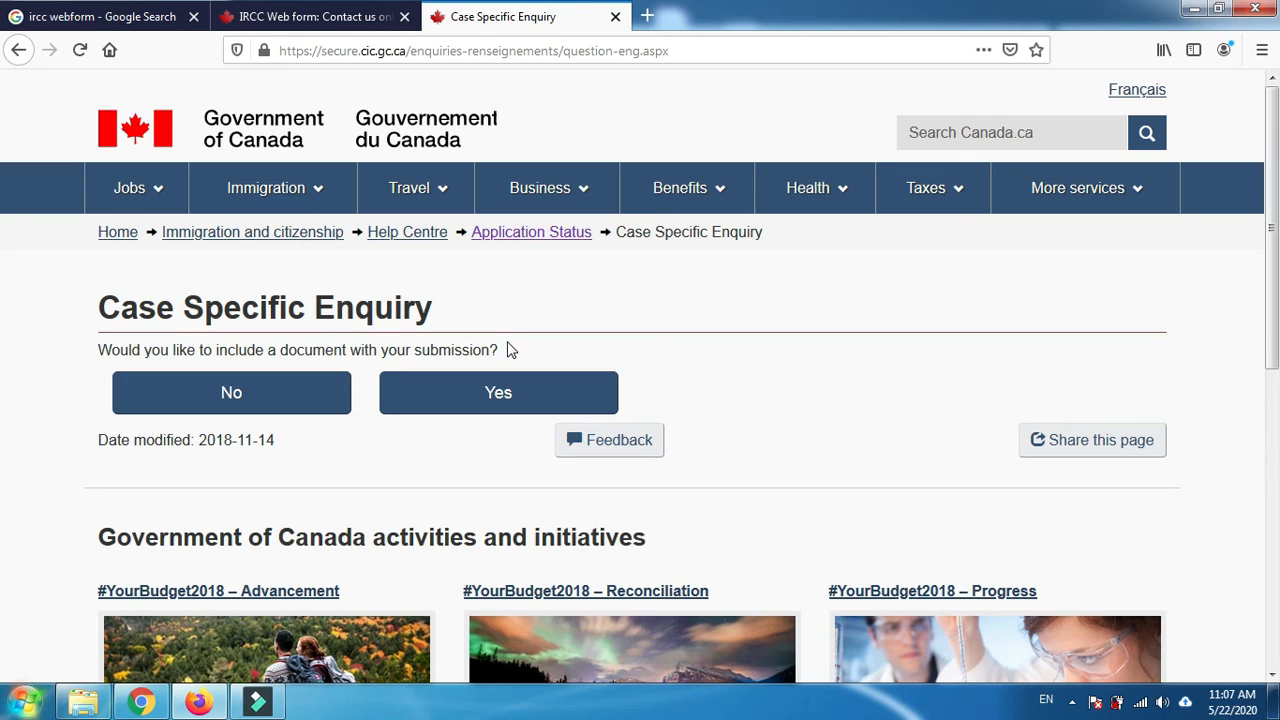
left_click(474, 398)
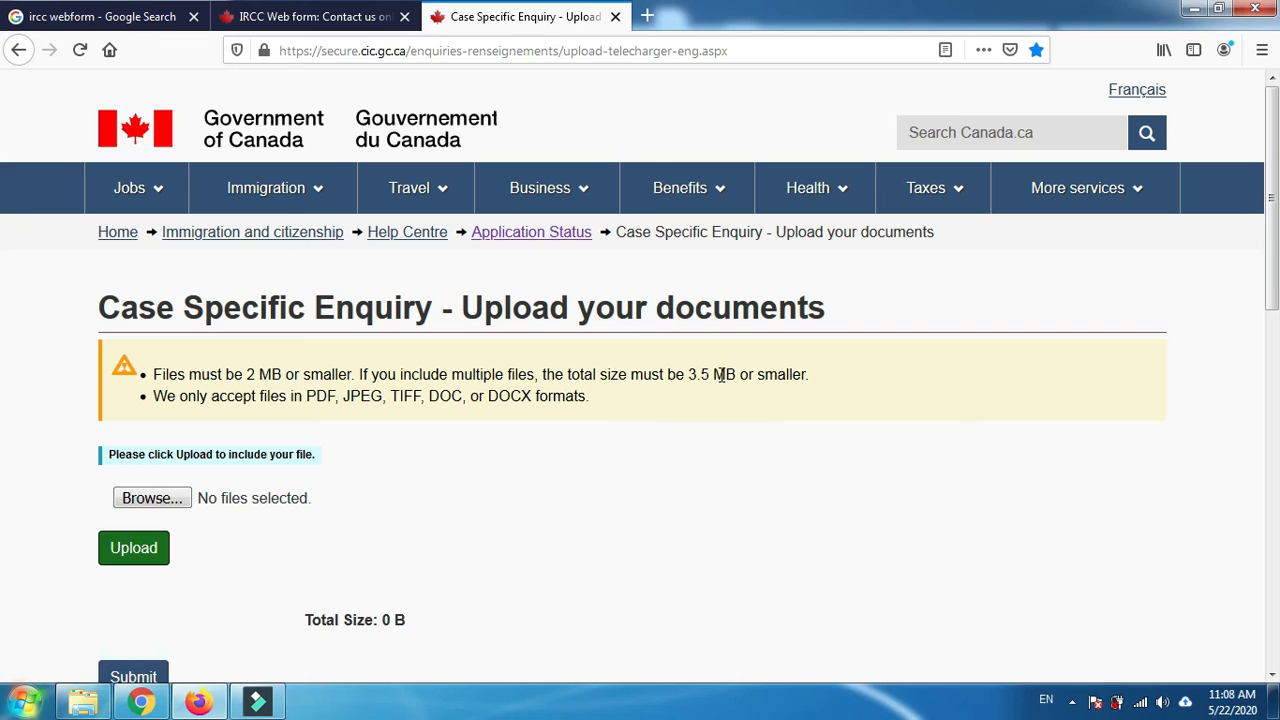
left_click(146, 508)
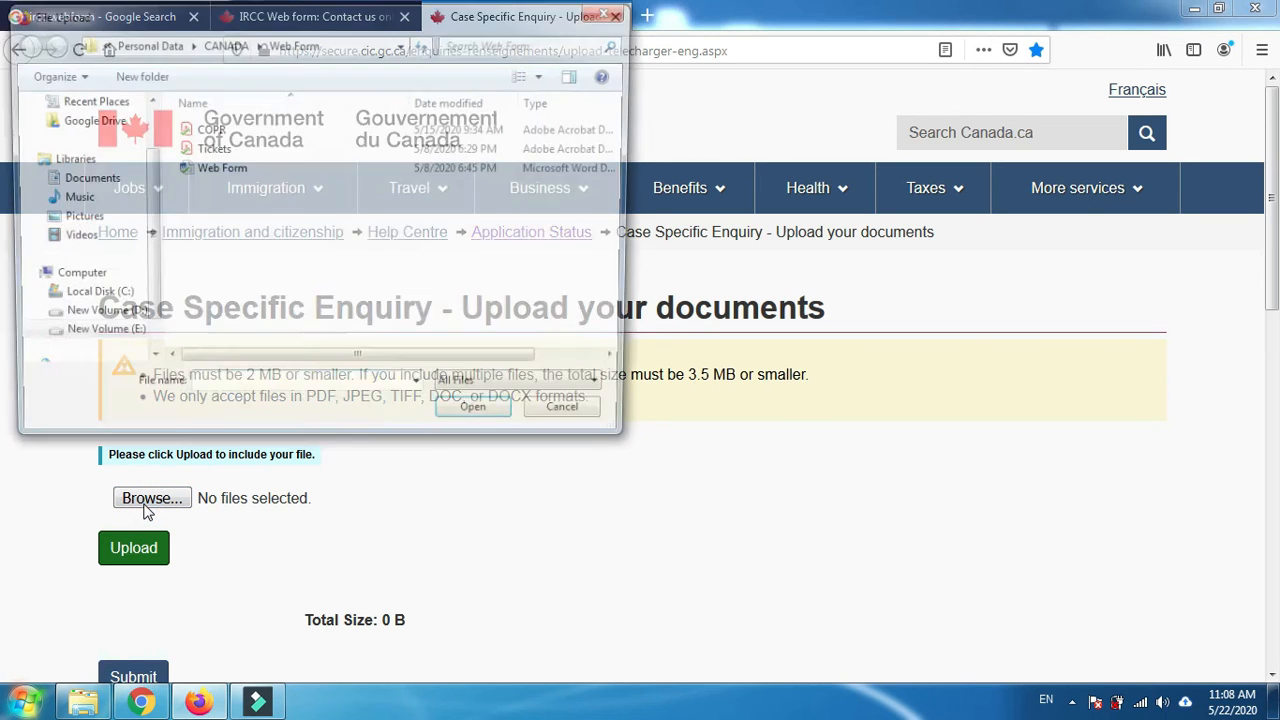
left_click(195, 149)
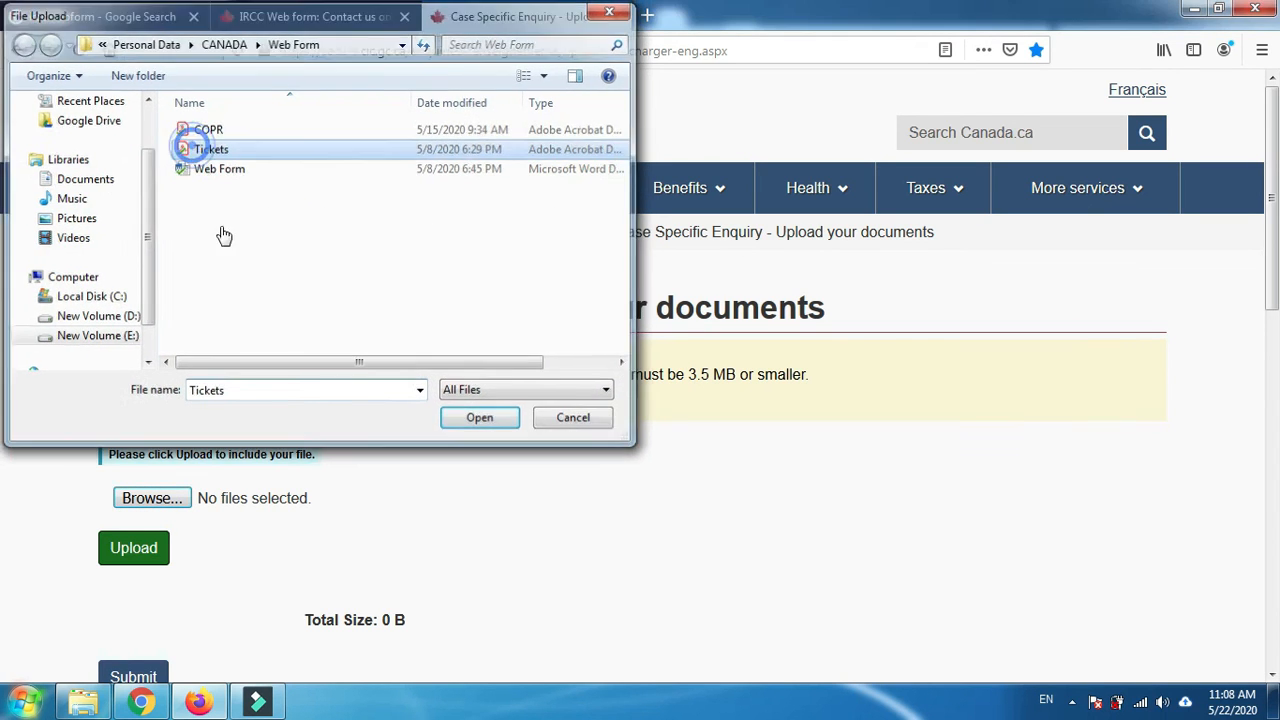
key("Return")
left_click(124, 552)
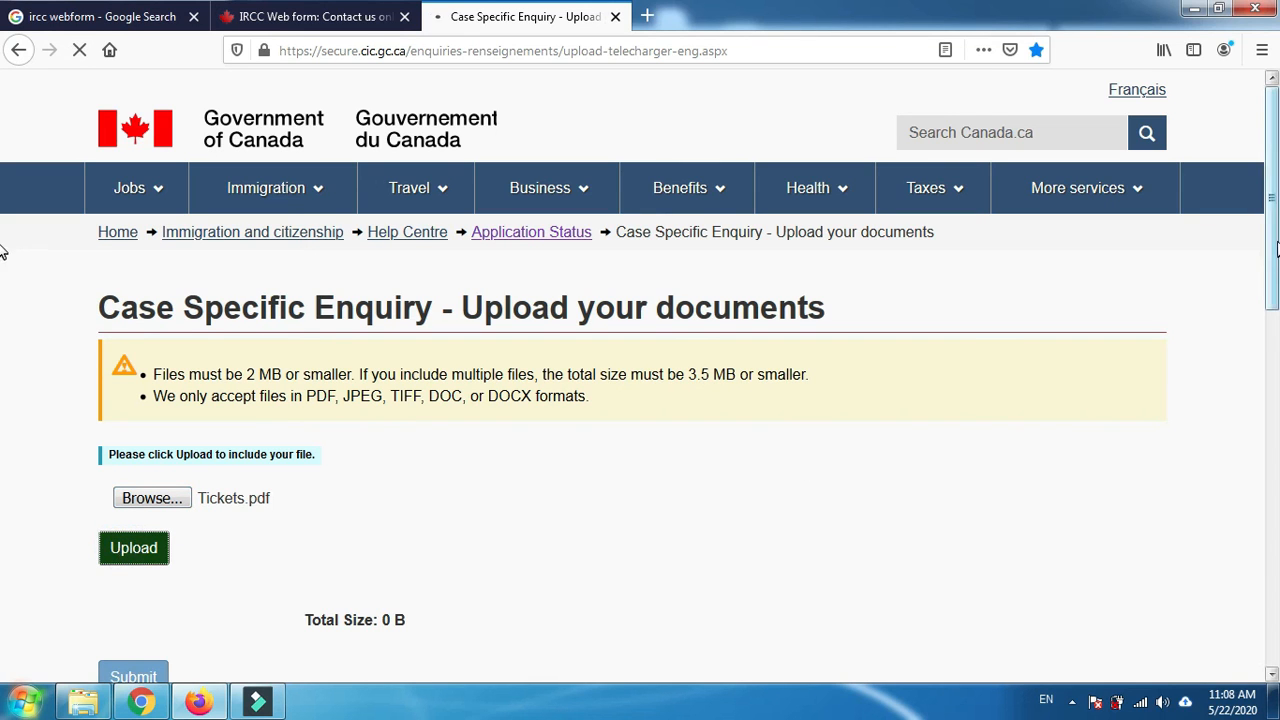
- Submit the uploaded document with the enquiry, and confirm the prefilled email address and date of birth
scroll(2, 252, "down", 2)
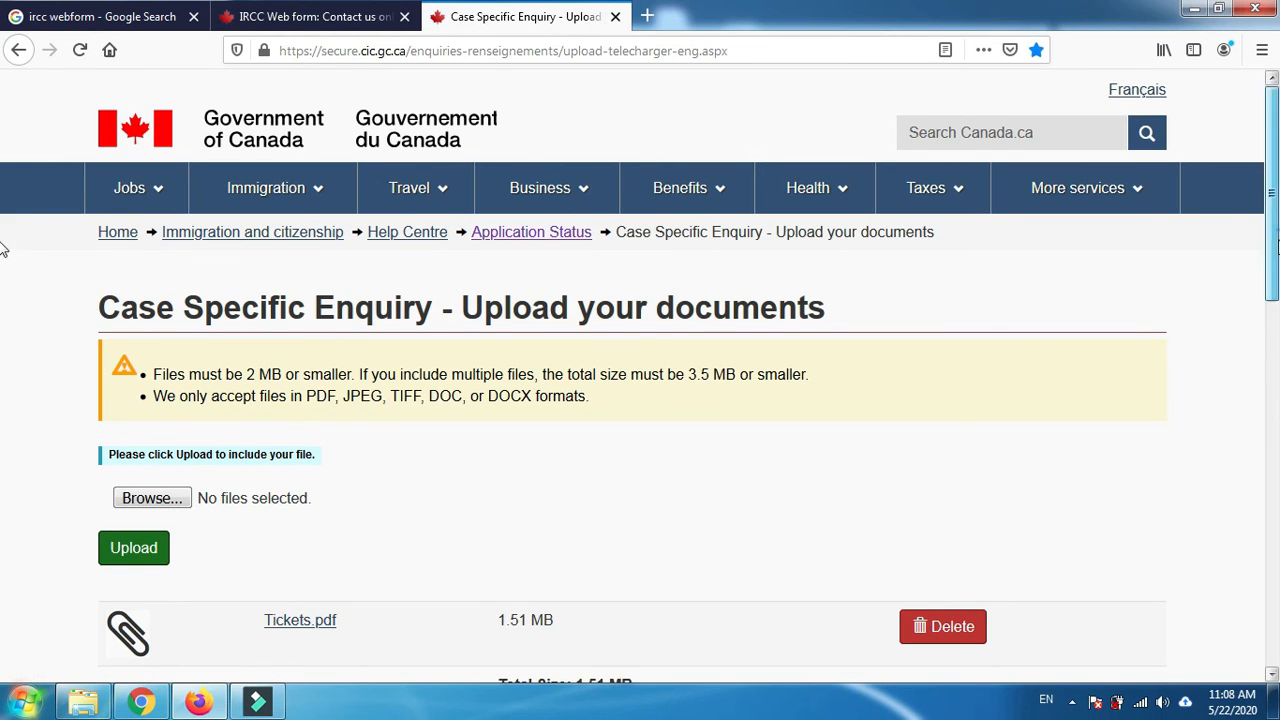
scroll(3, 280, "down", 3)
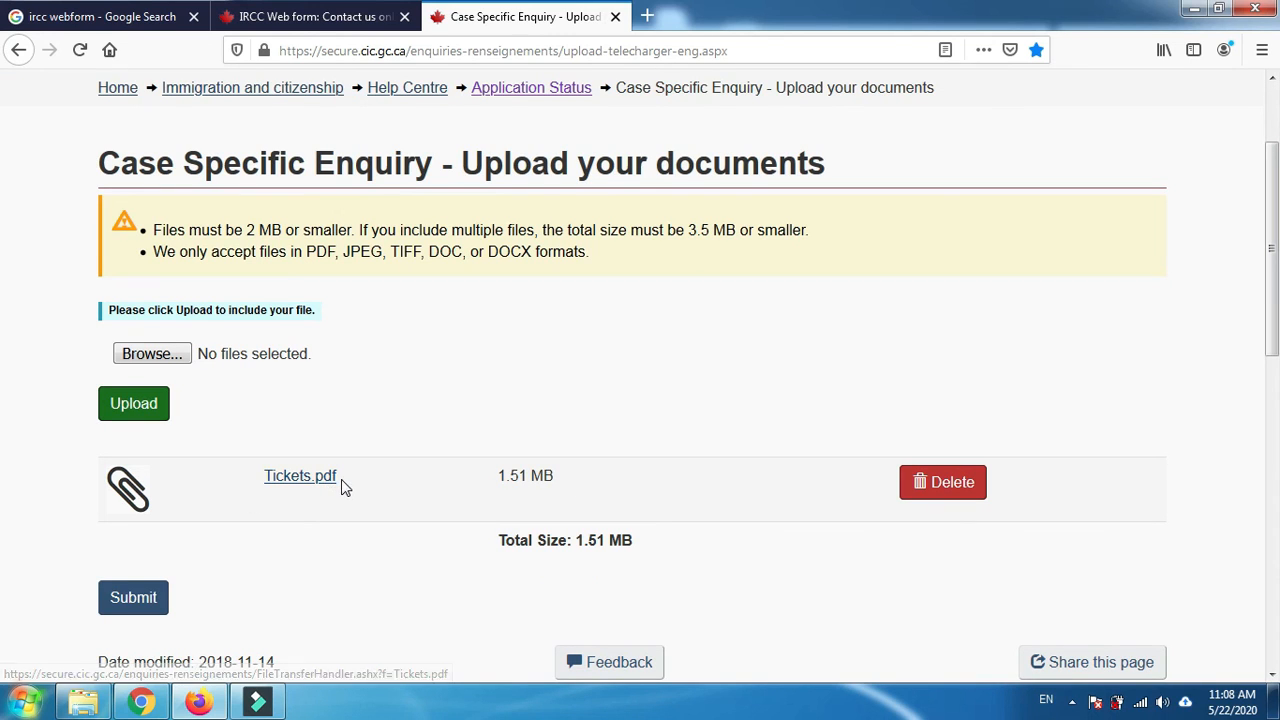
left_click(132, 602)
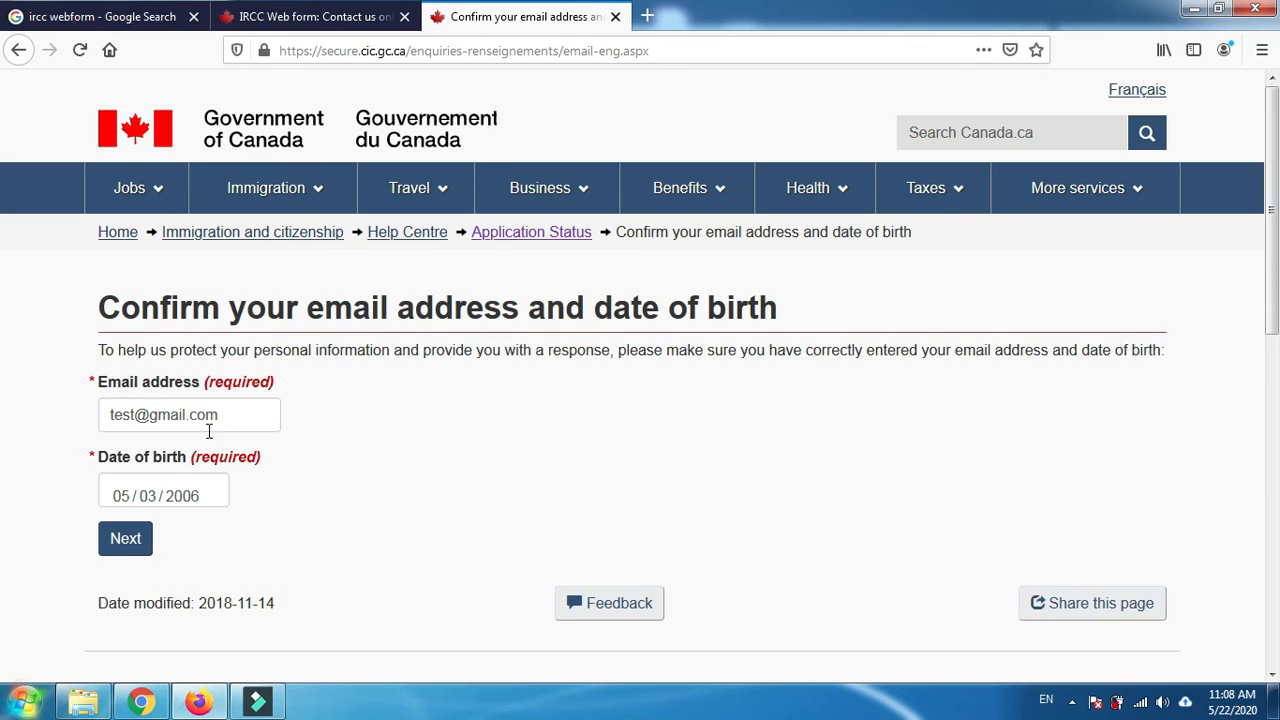
left_click(124, 539)
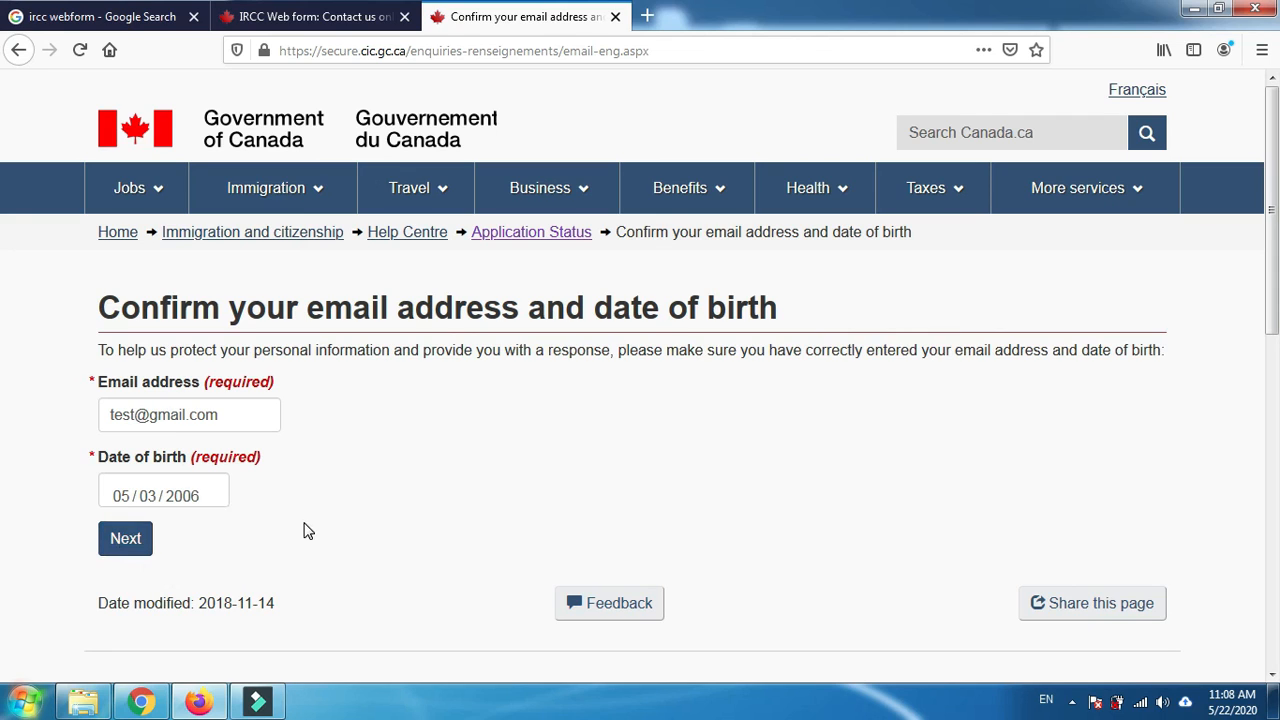